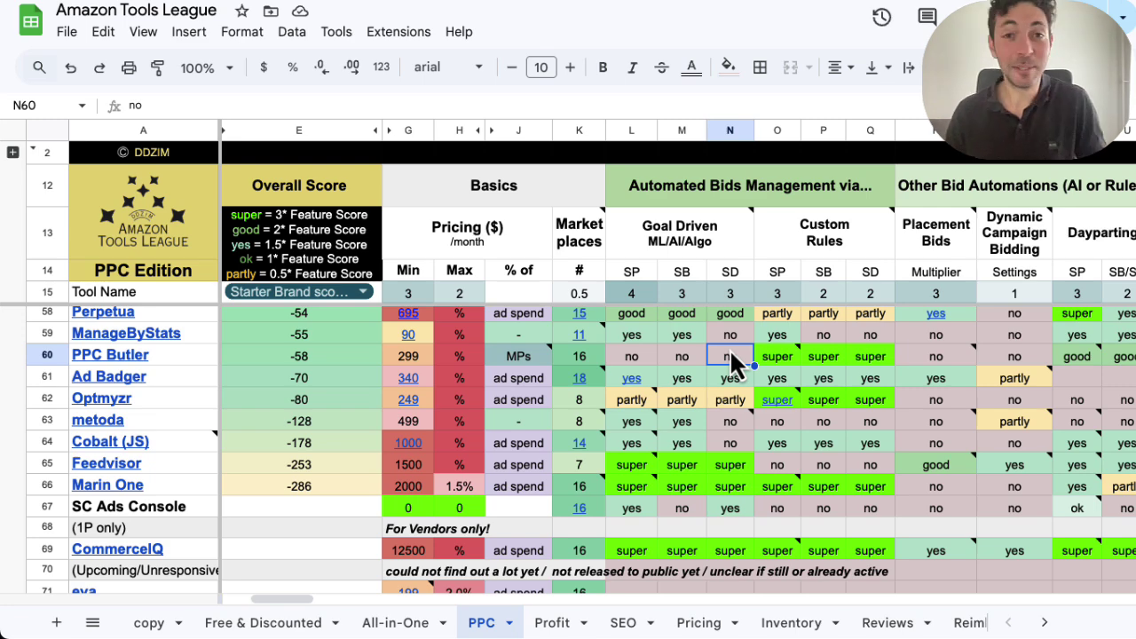
- Inspect the SUMPRODUCT formula behind Marin One's score in E66, then move to SC Ads Console's score
{"action": "scroll", "coordinate": [675, 375], "scroll_direction": "right", "scroll_amount": 2}
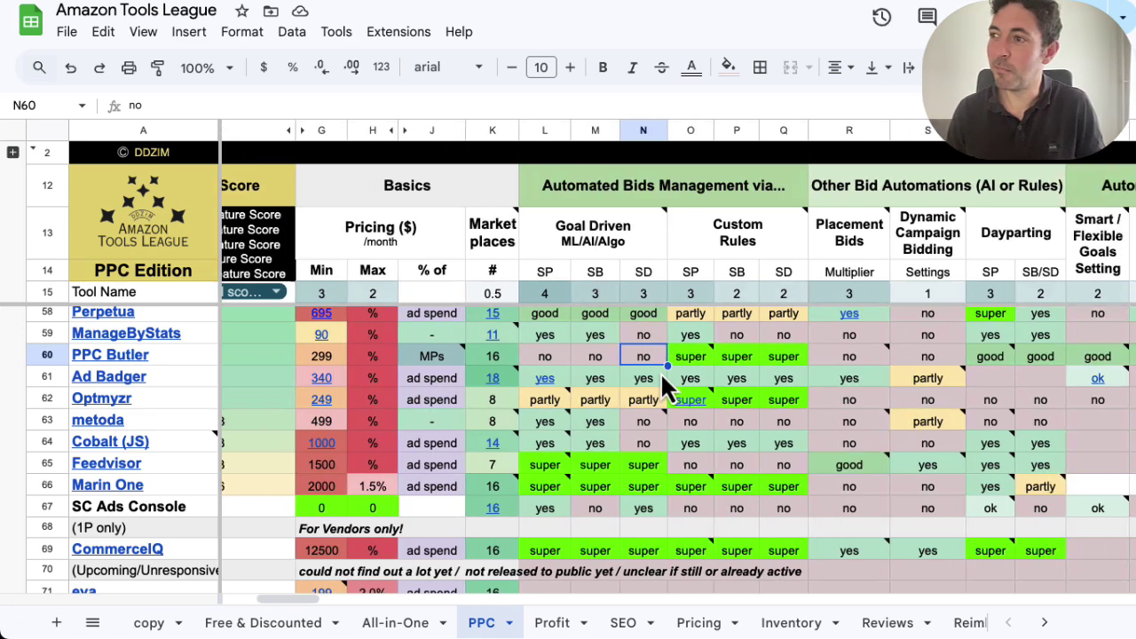
{"action": "scroll", "coordinate": [661, 372], "scroll_direction": "right", "scroll_amount": 20}
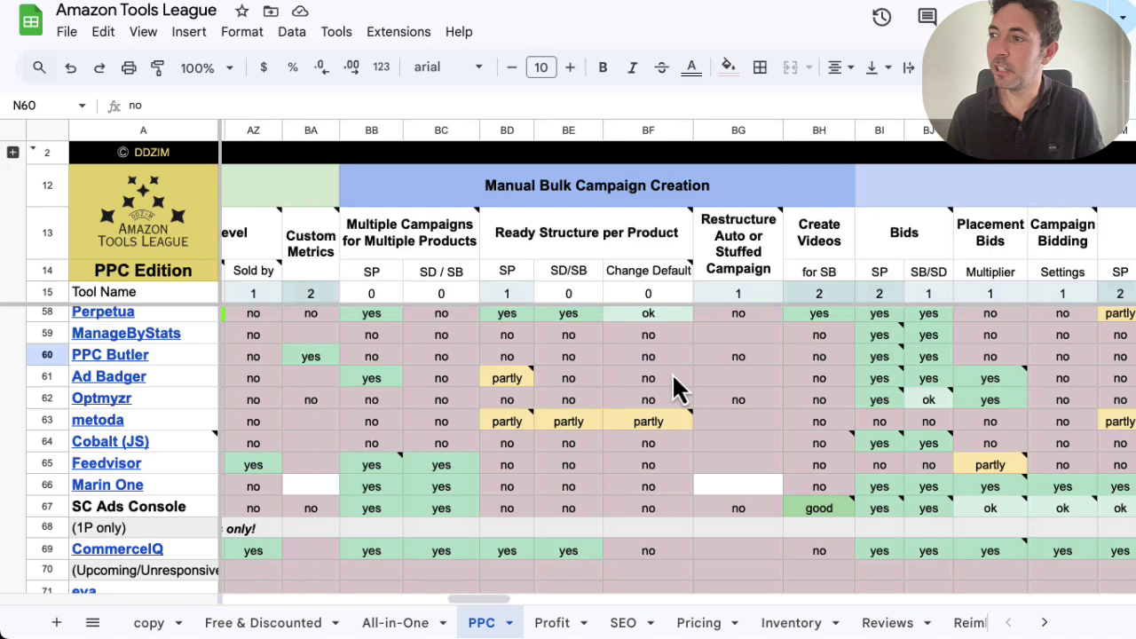
{"action": "scroll", "coordinate": [672, 377], "scroll_direction": "right", "scroll_amount": 15}
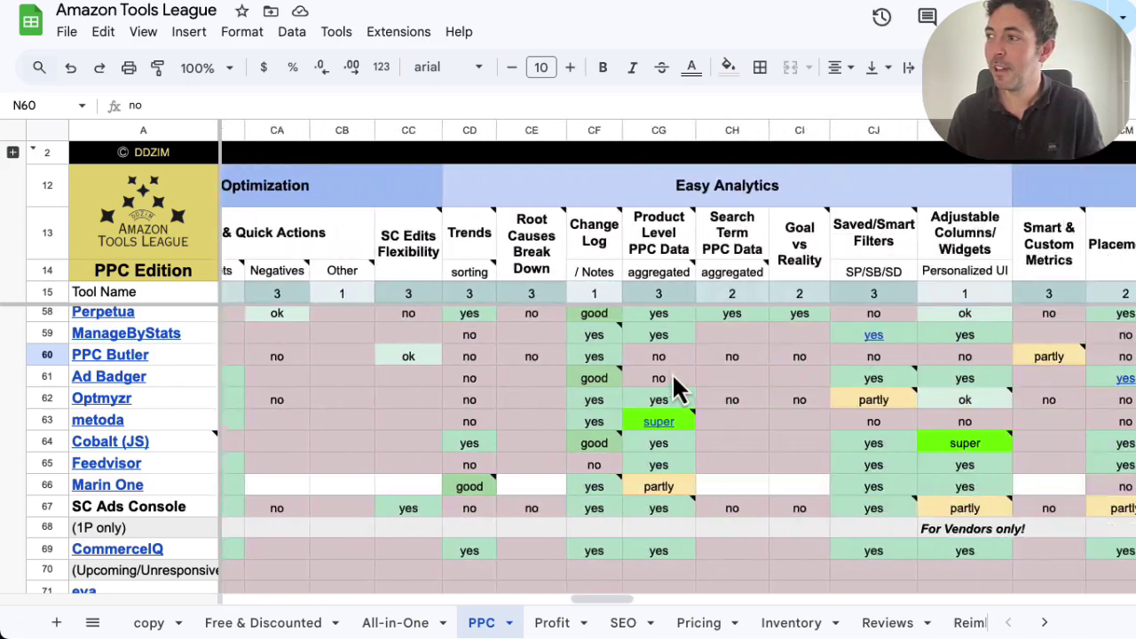
{"action": "scroll", "coordinate": [672, 373], "scroll_direction": "left", "scroll_amount": 20}
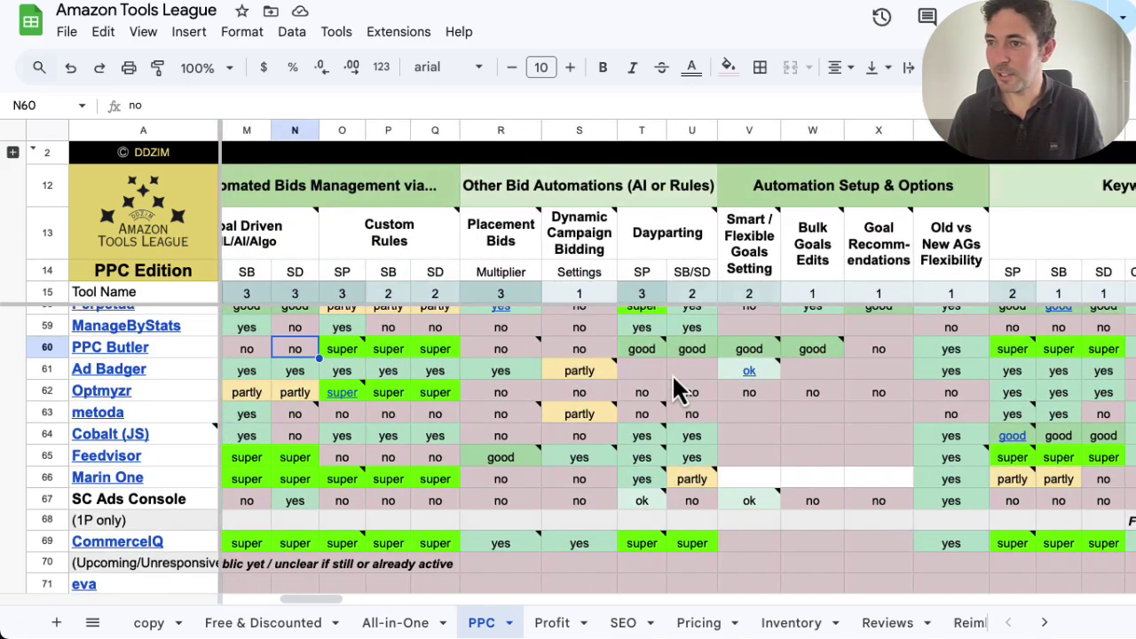
{"action": "scroll", "coordinate": [672, 374], "scroll_direction": "left", "scroll_amount": 3}
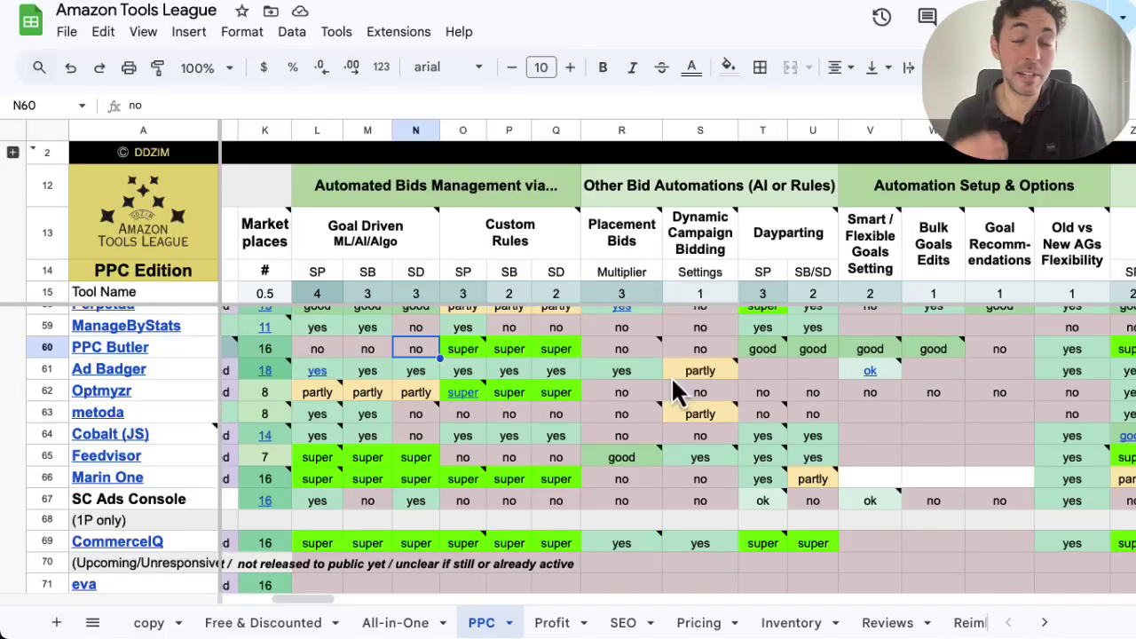
{"action": "scroll", "coordinate": [922, 320], "scroll_direction": "right", "scroll_amount": 5}
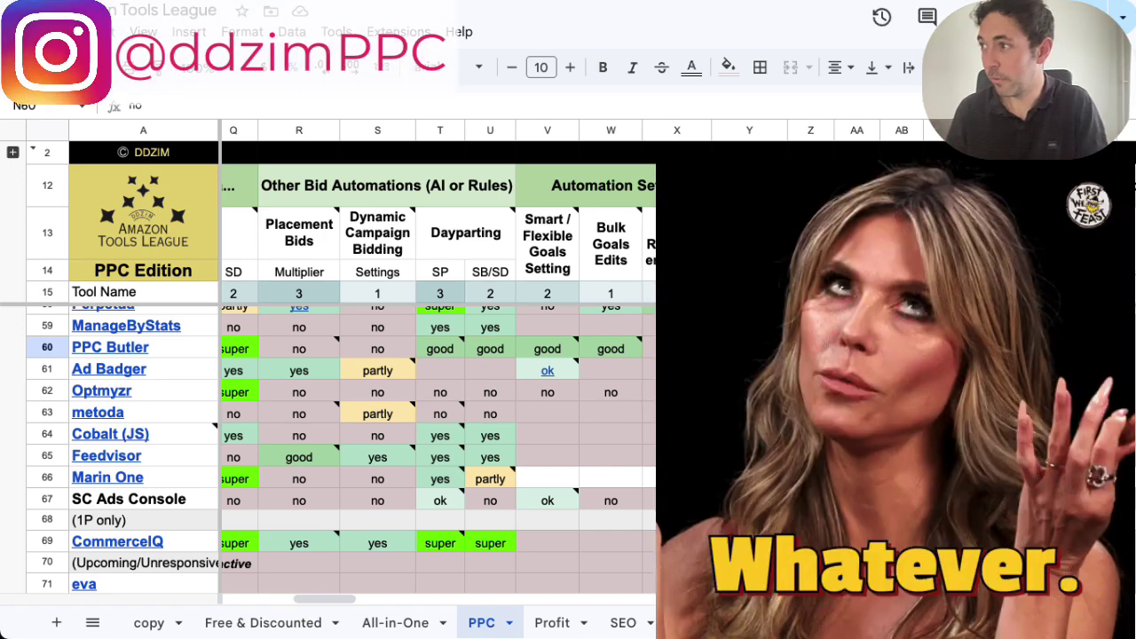
{"action": "scroll", "coordinate": [742, 329], "scroll_direction": "left", "scroll_amount": 10}
{"action": "scroll", "coordinate": [733, 330], "scroll_direction": "right", "scroll_amount": 5}
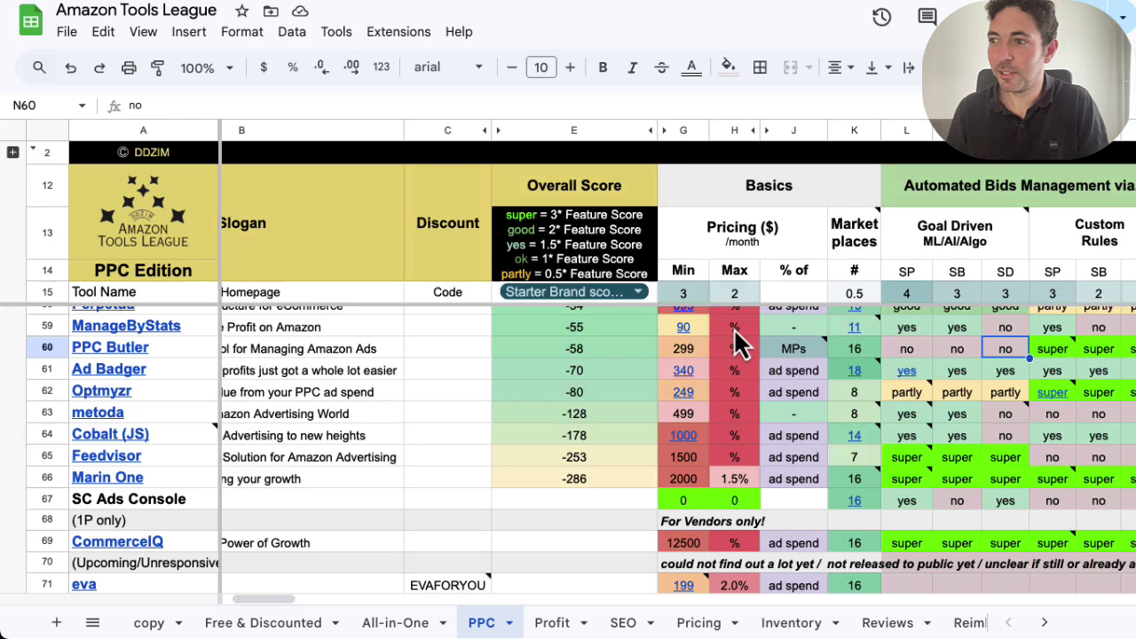
{"action": "scroll", "coordinate": [734, 326], "scroll_direction": "right", "scroll_amount": 2}
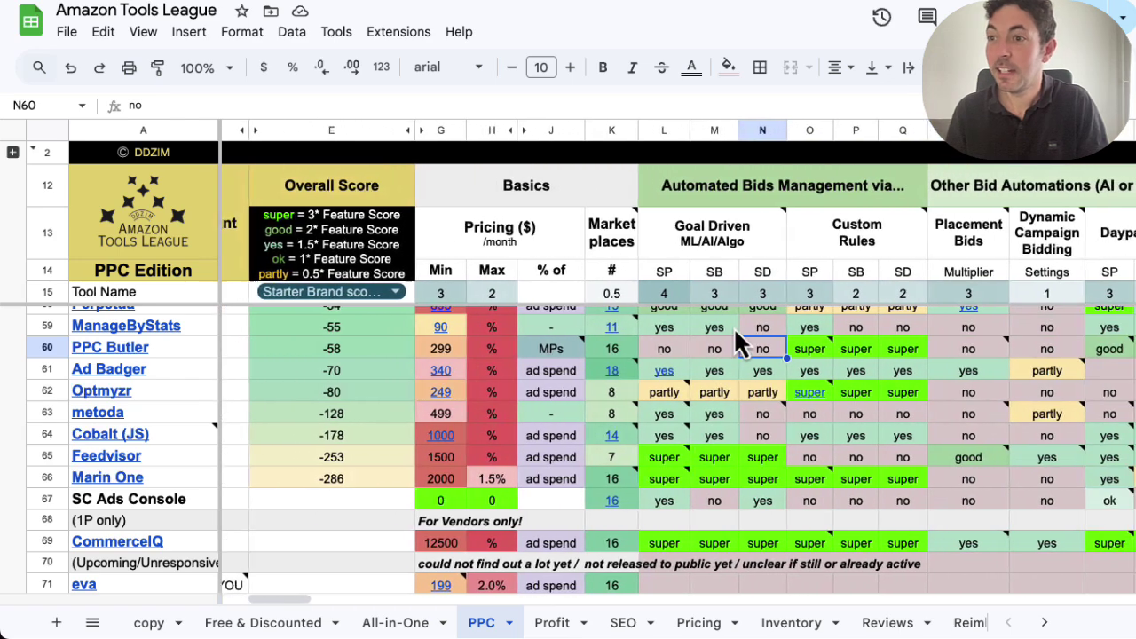
{"action": "scroll", "coordinate": [733, 327], "scroll_direction": "left", "scroll_amount": 1}
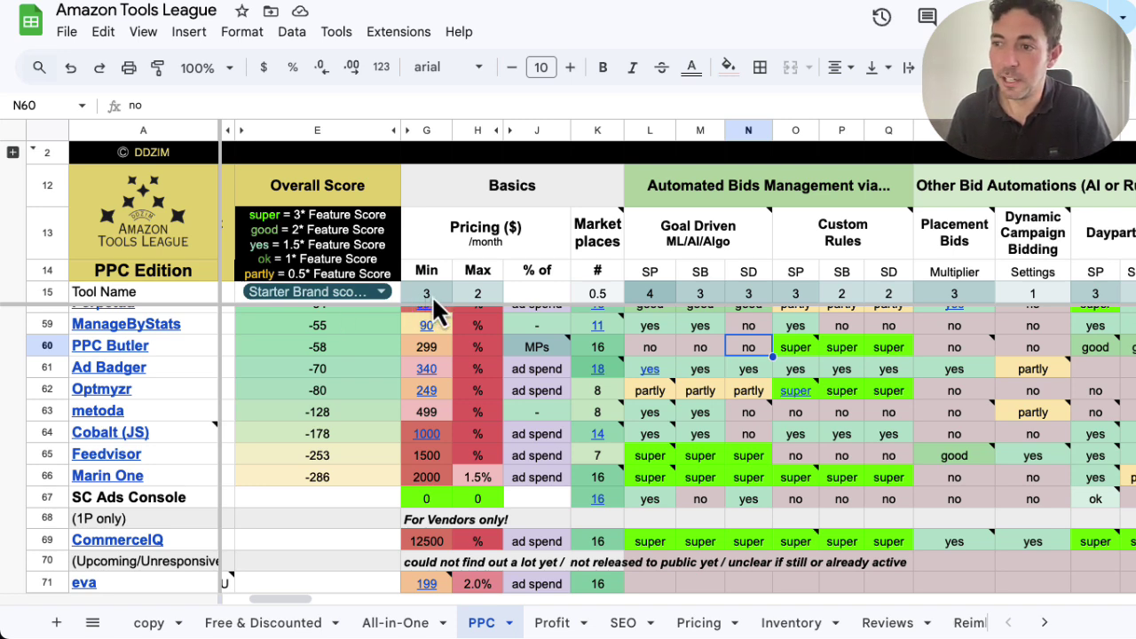
{"action": "left_click", "coordinate": [324, 480]}
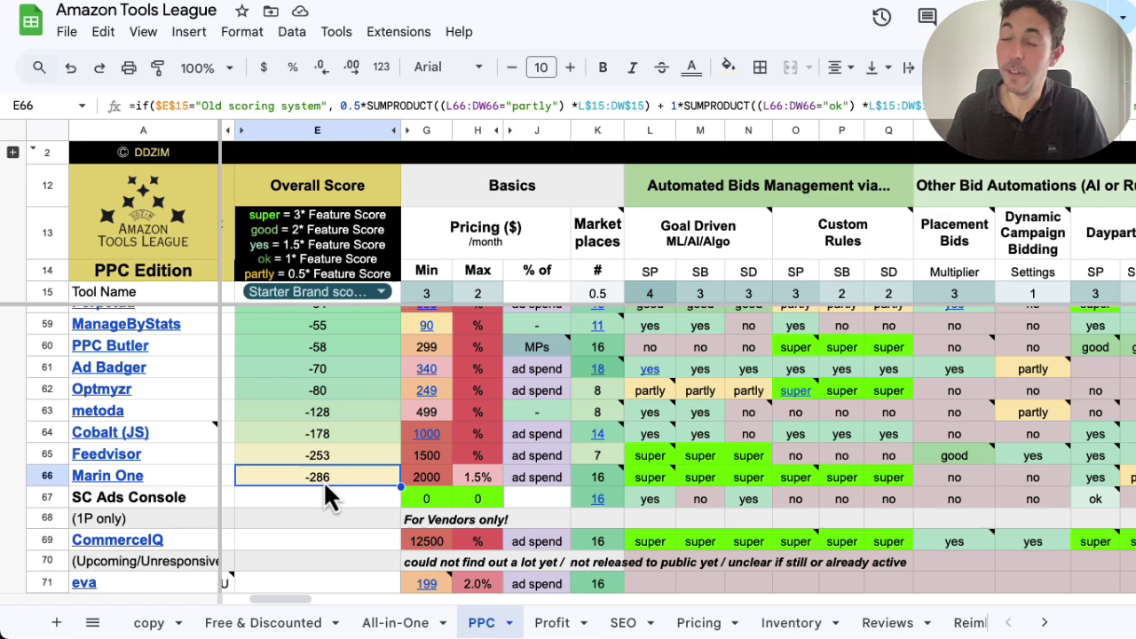
{"action": "key", "text": "Down"}
- Dismiss the marketplaces note and list E15's scoring systems, leaving Starter Brand selected
{"action": "scroll", "coordinate": [645, 394], "scroll_direction": "up", "scroll_amount": 2}
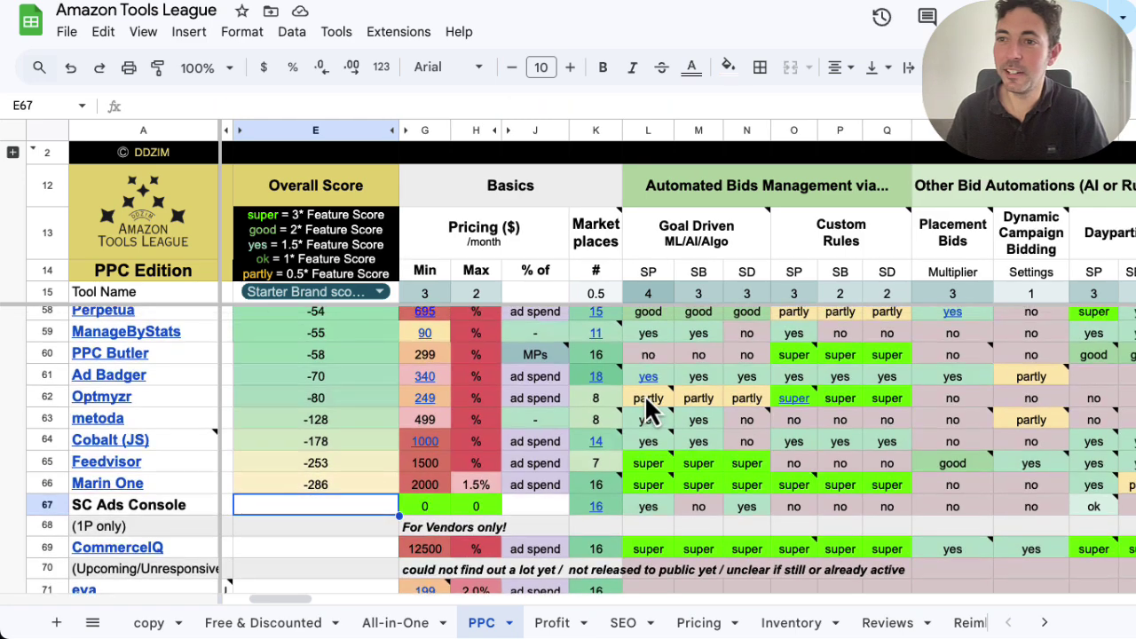
{"action": "scroll", "coordinate": [648, 410], "scroll_direction": "up", "scroll_amount": 5}
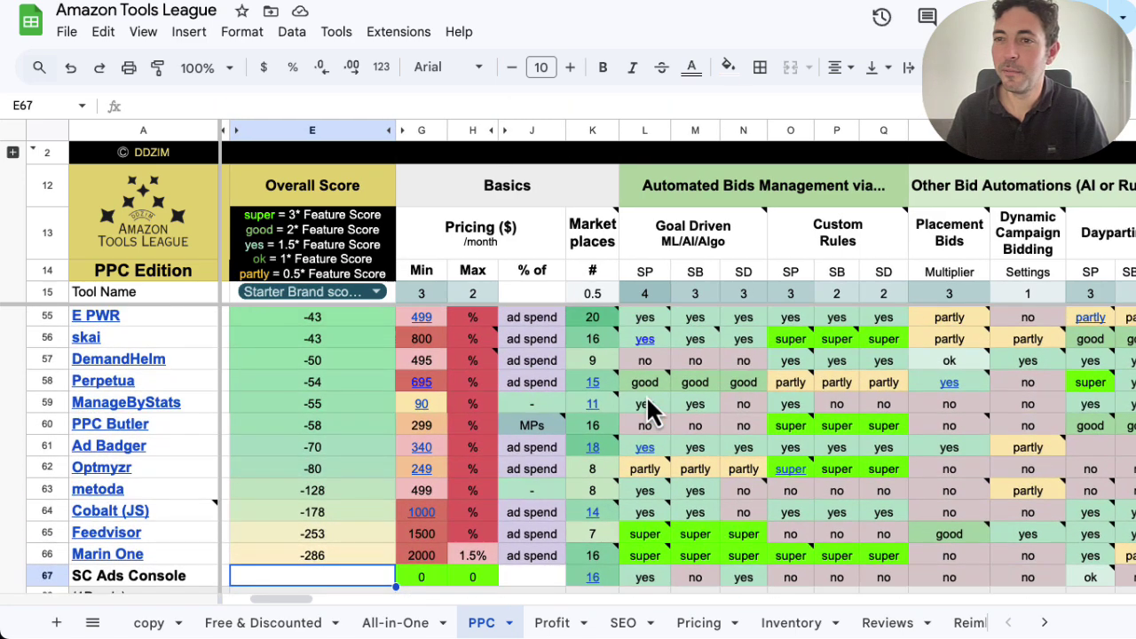
{"action": "scroll", "coordinate": [646, 410], "scroll_direction": "up", "scroll_amount": 1}
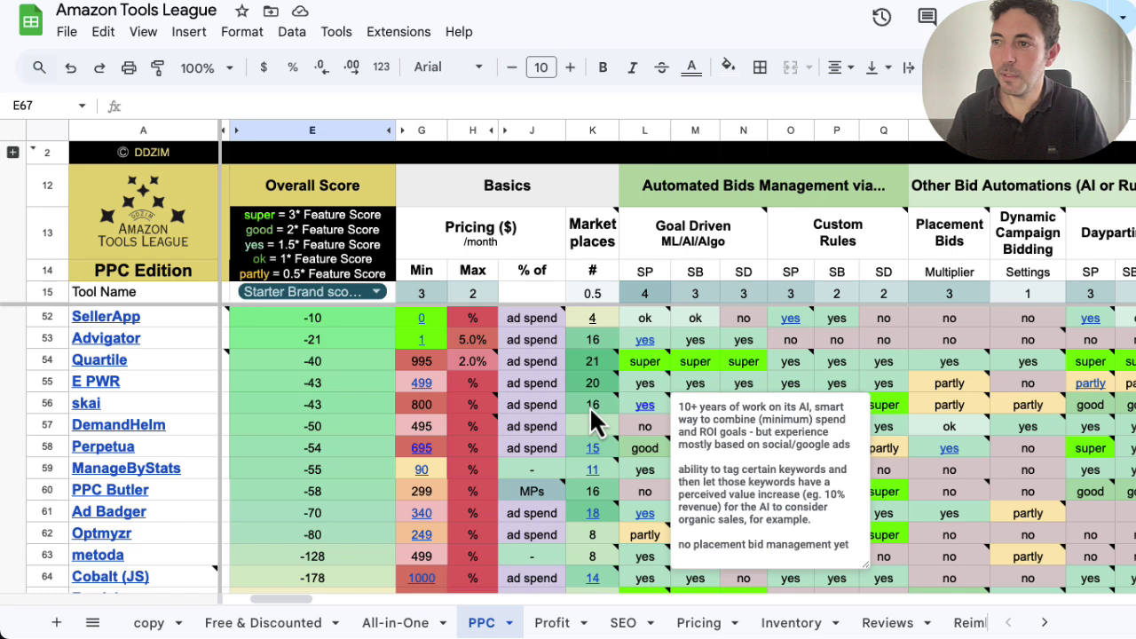
{"action": "scroll", "coordinate": [593, 423], "scroll_direction": "up", "scroll_amount": 1}
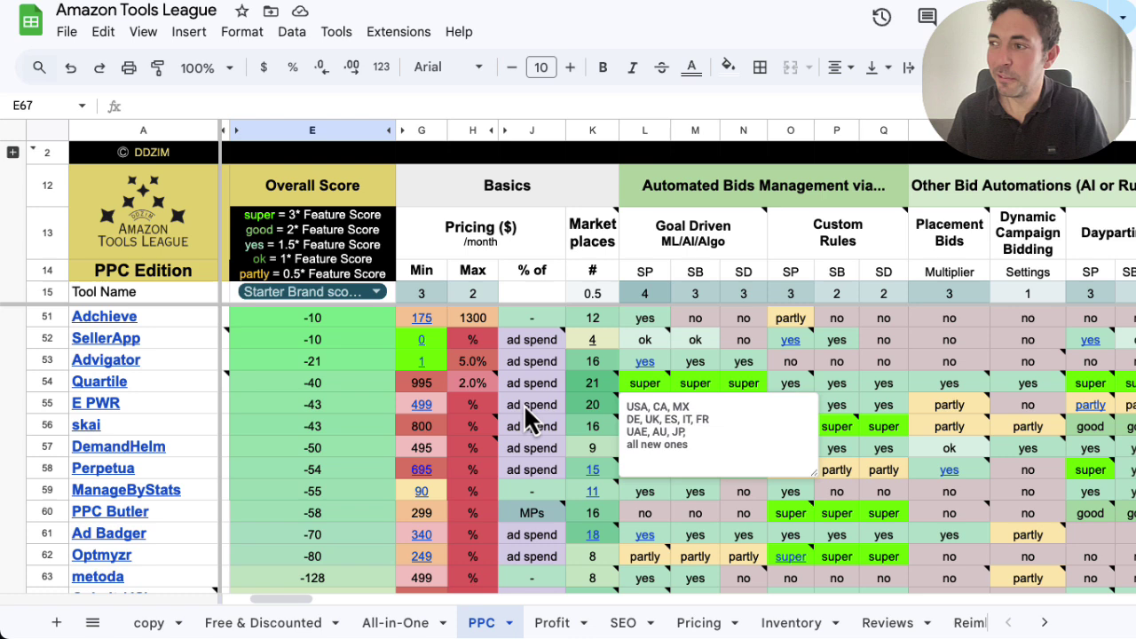
{"action": "left_click", "coordinate": [953, 492]}
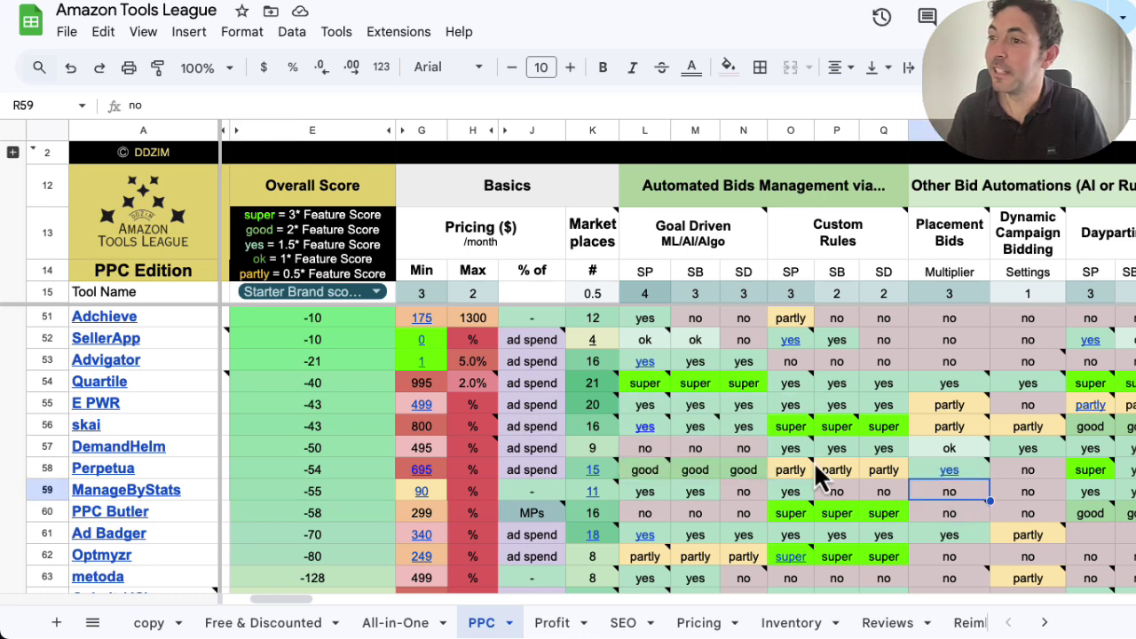
{"action": "left_click", "coordinate": [373, 294]}
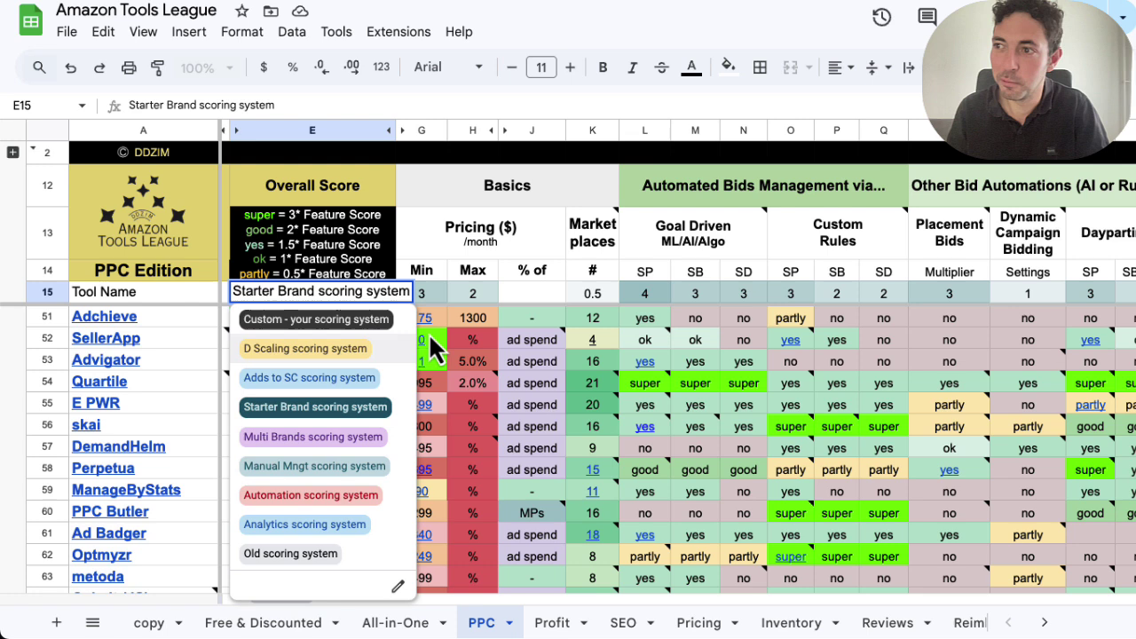
- Close the E15 list unchanged and rise to row 34: SellerBoard 54, intentwise 46, Adspert 20
{"action": "left_click", "coordinate": [933, 361]}
{"action": "mouse_move", "coordinate": [790, 389]}
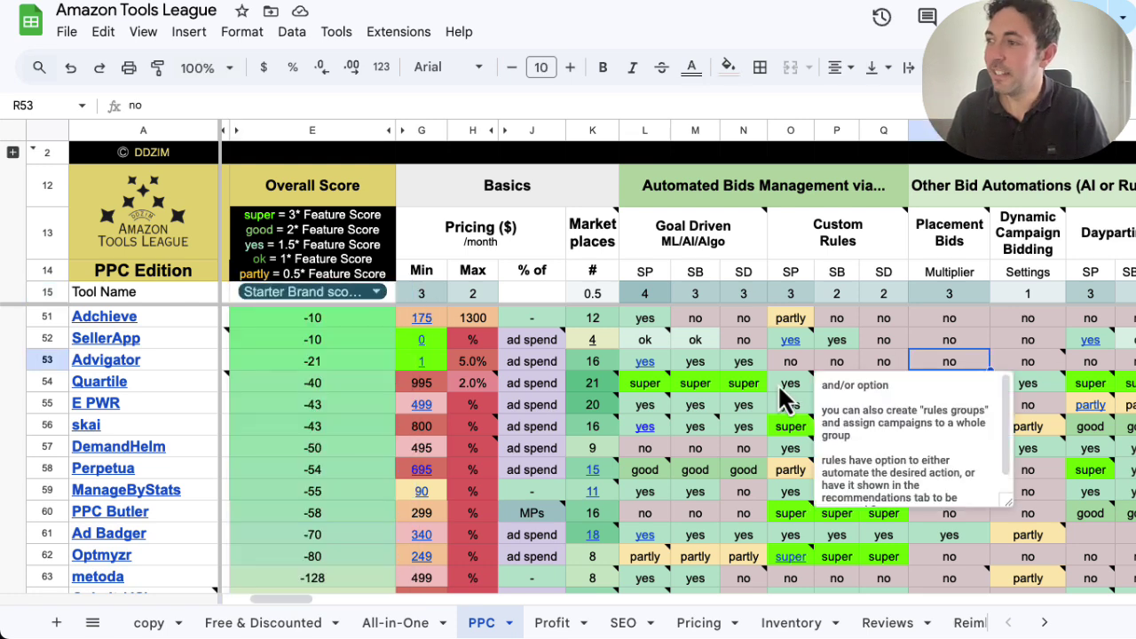
{"action": "scroll", "coordinate": [630, 404], "scroll_direction": "up", "scroll_amount": 1}
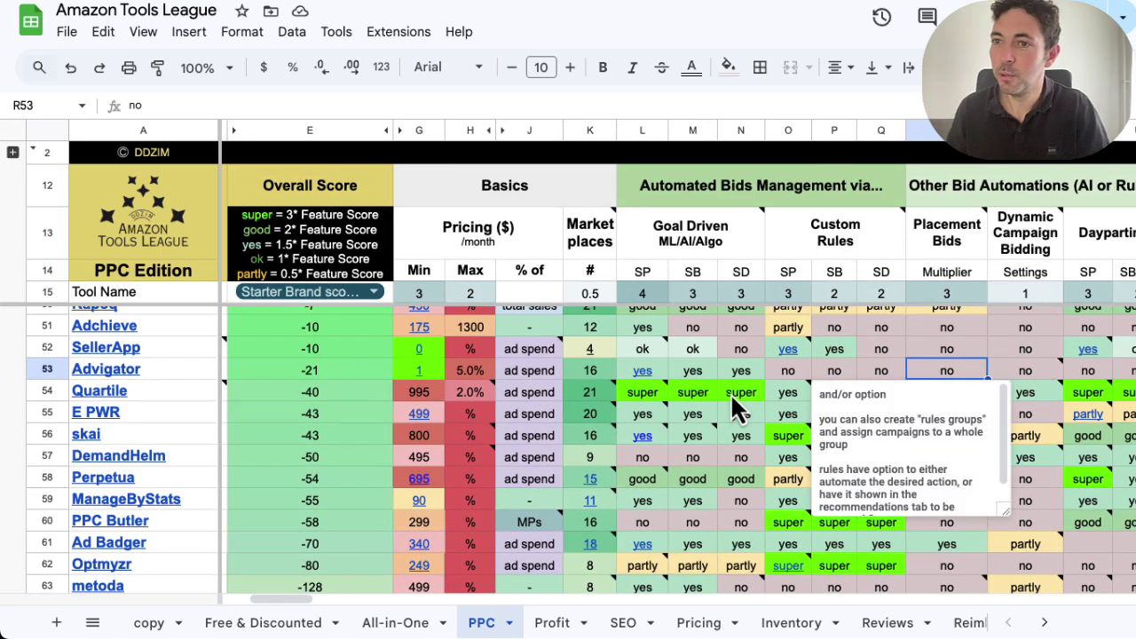
{"action": "scroll", "coordinate": [733, 406], "scroll_direction": "up", "scroll_amount": 2}
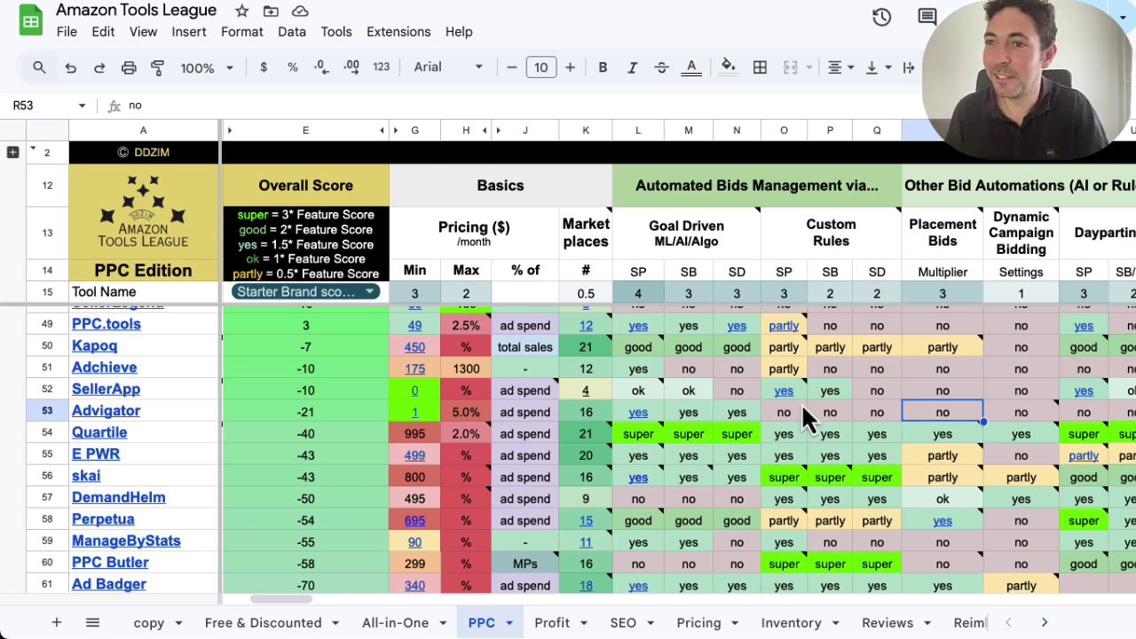
{"action": "scroll", "coordinate": [802, 403], "scroll_direction": "up", "scroll_amount": 2}
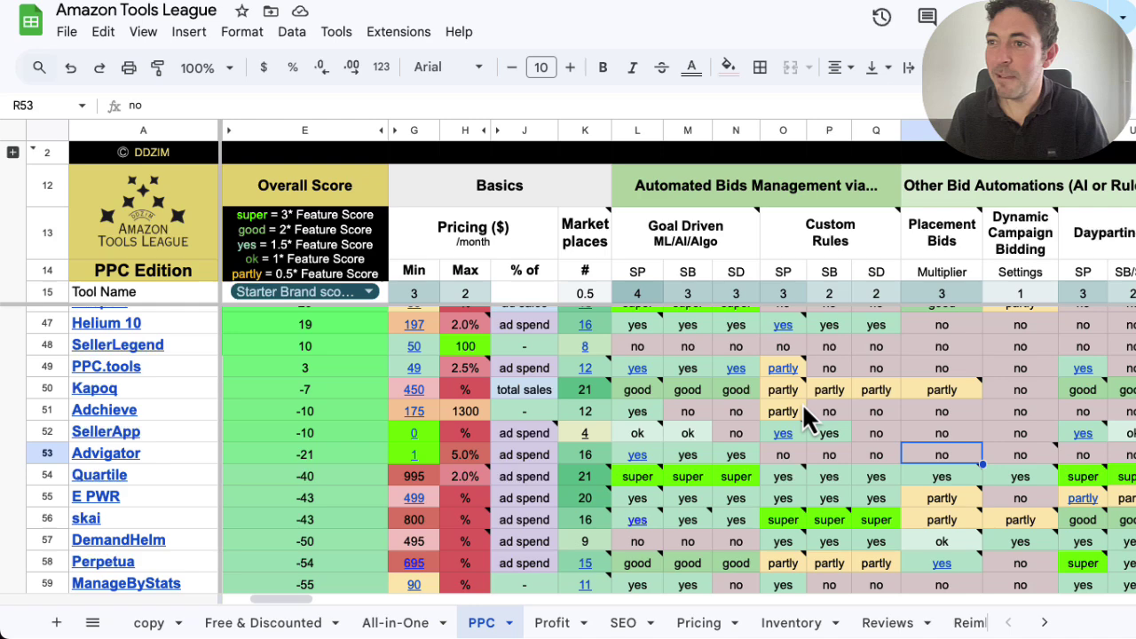
{"action": "scroll", "coordinate": [802, 402], "scroll_direction": "up", "scroll_amount": 3}
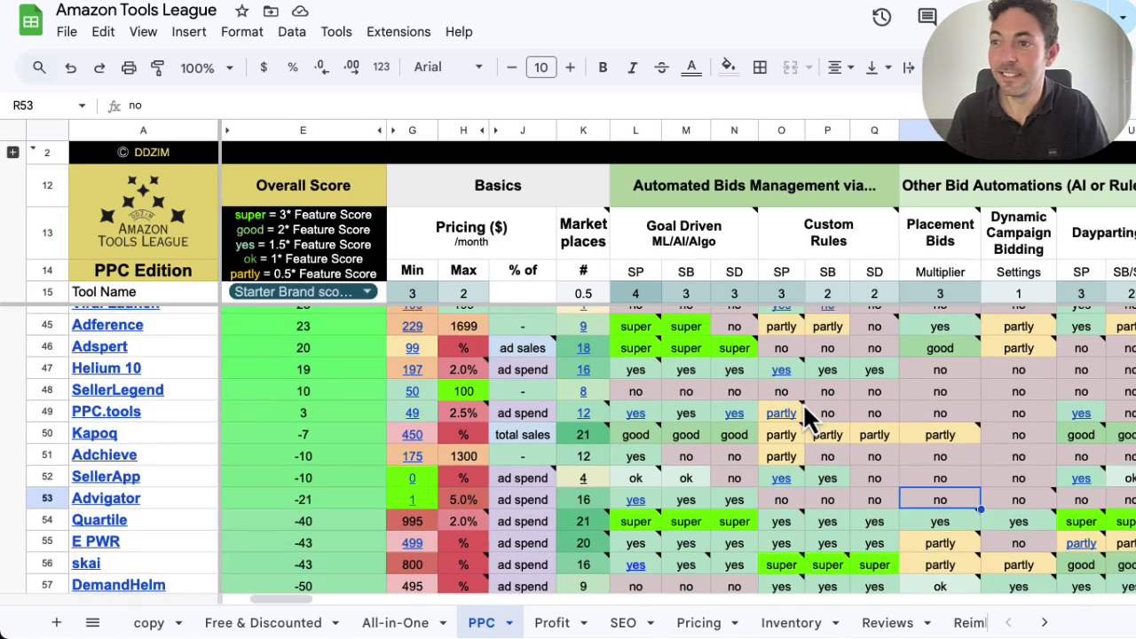
{"action": "scroll", "coordinate": [803, 411], "scroll_direction": "up", "scroll_amount": 1}
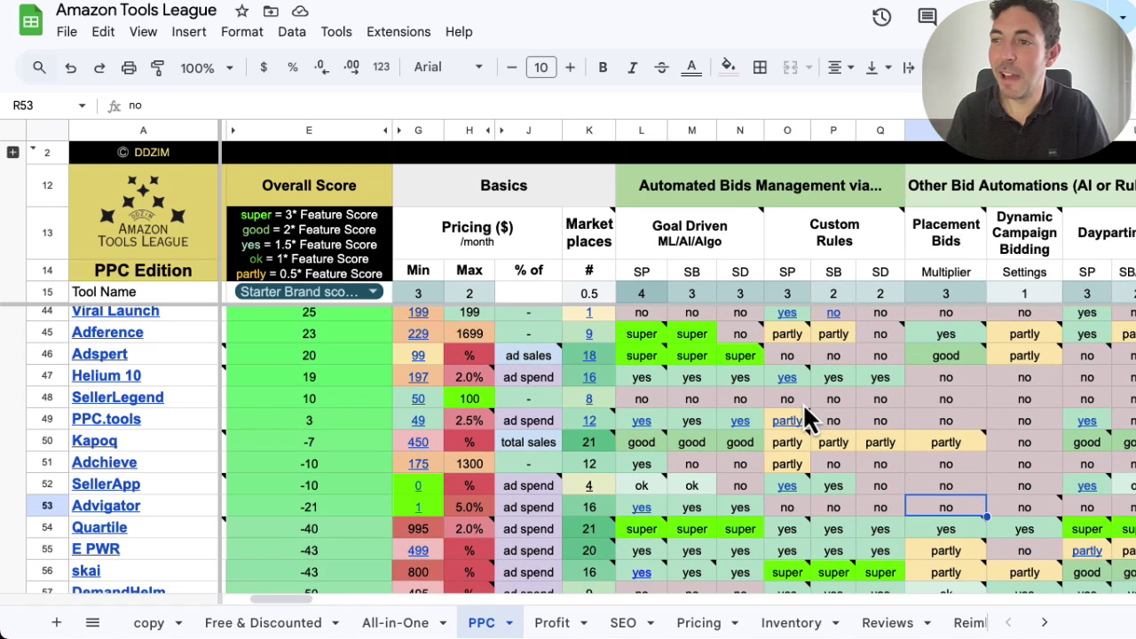
{"action": "scroll", "coordinate": [802, 402], "scroll_direction": "up", "scroll_amount": 1}
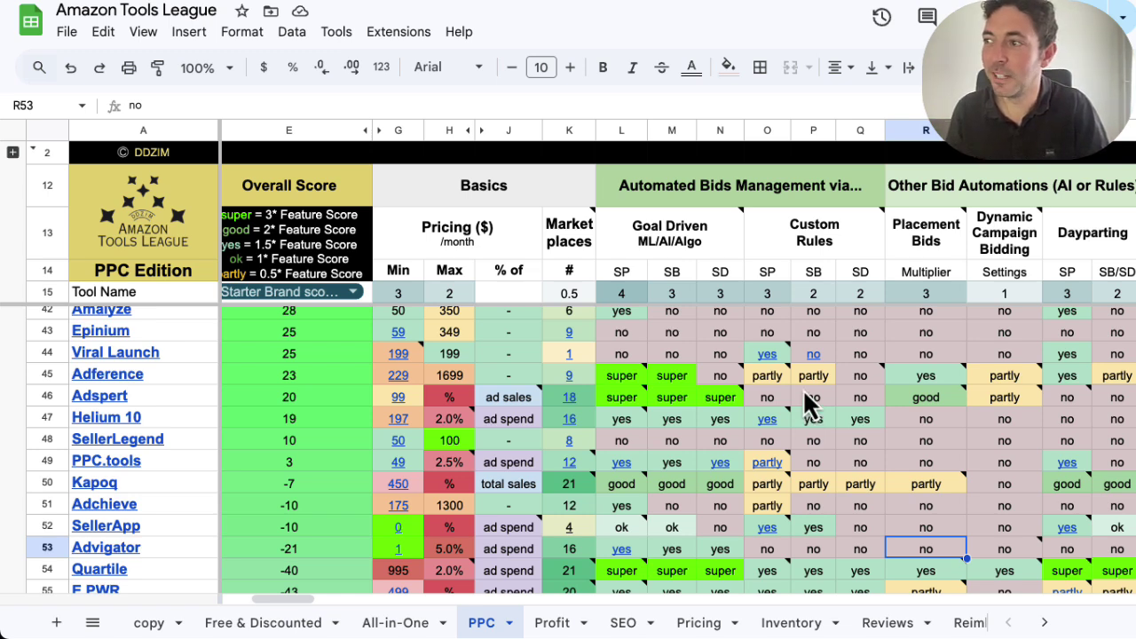
{"action": "scroll", "coordinate": [794, 404], "scroll_direction": "up", "scroll_amount": 2}
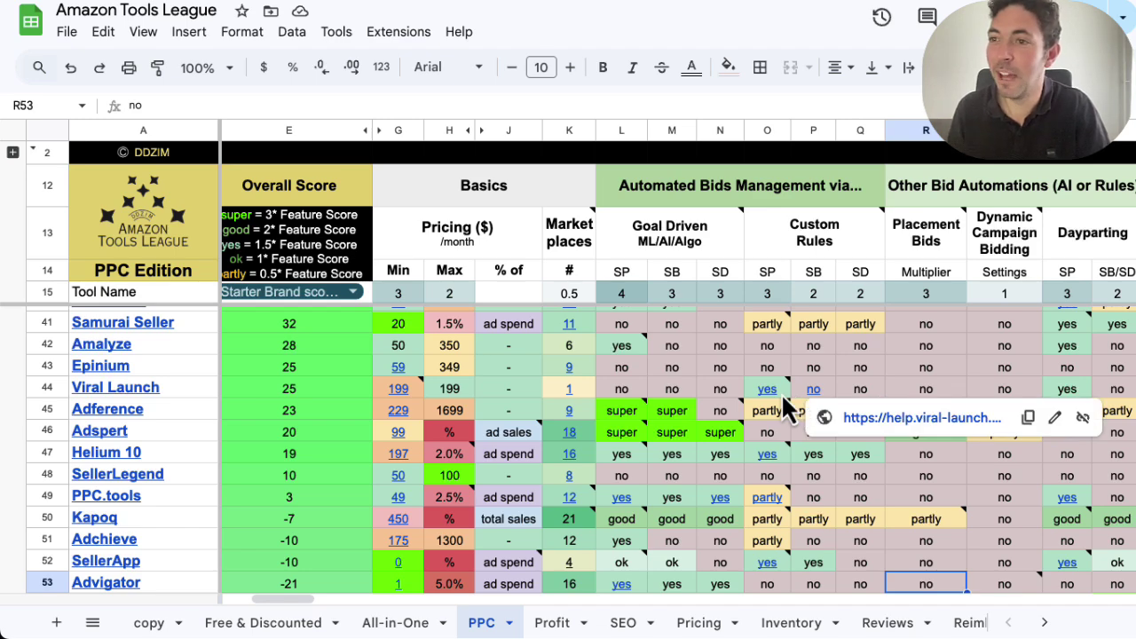
{"action": "scroll", "coordinate": [726, 390], "scroll_direction": "up", "scroll_amount": 1}
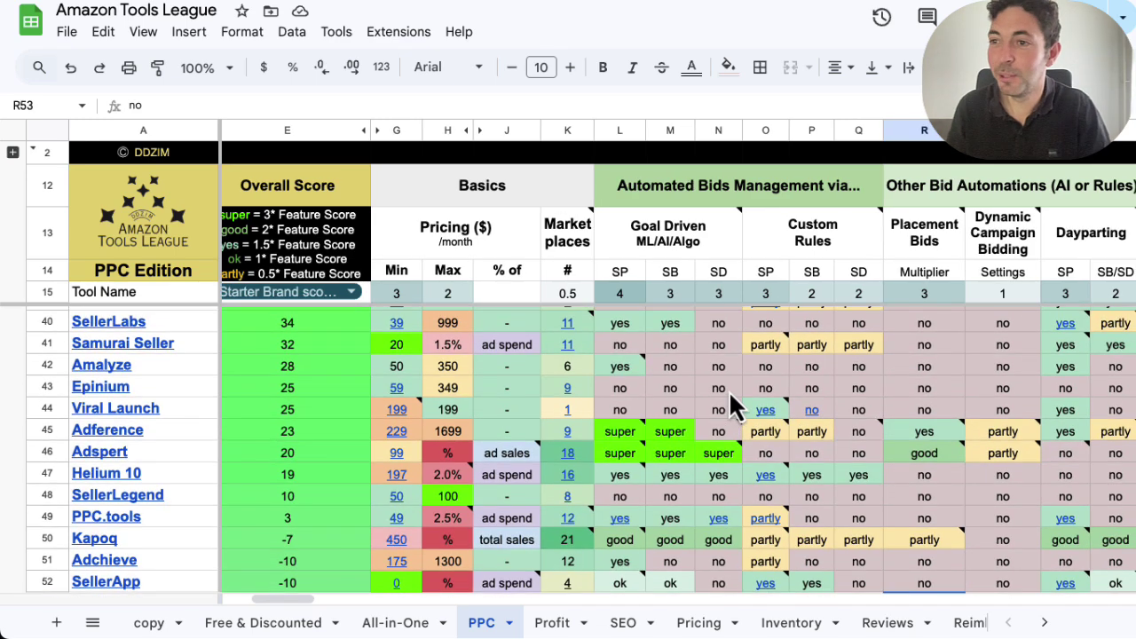
{"action": "scroll", "coordinate": [729, 391], "scroll_direction": "up", "scroll_amount": 3}
{"action": "scroll", "coordinate": [731, 390], "scroll_direction": "up", "scroll_amount": 1}
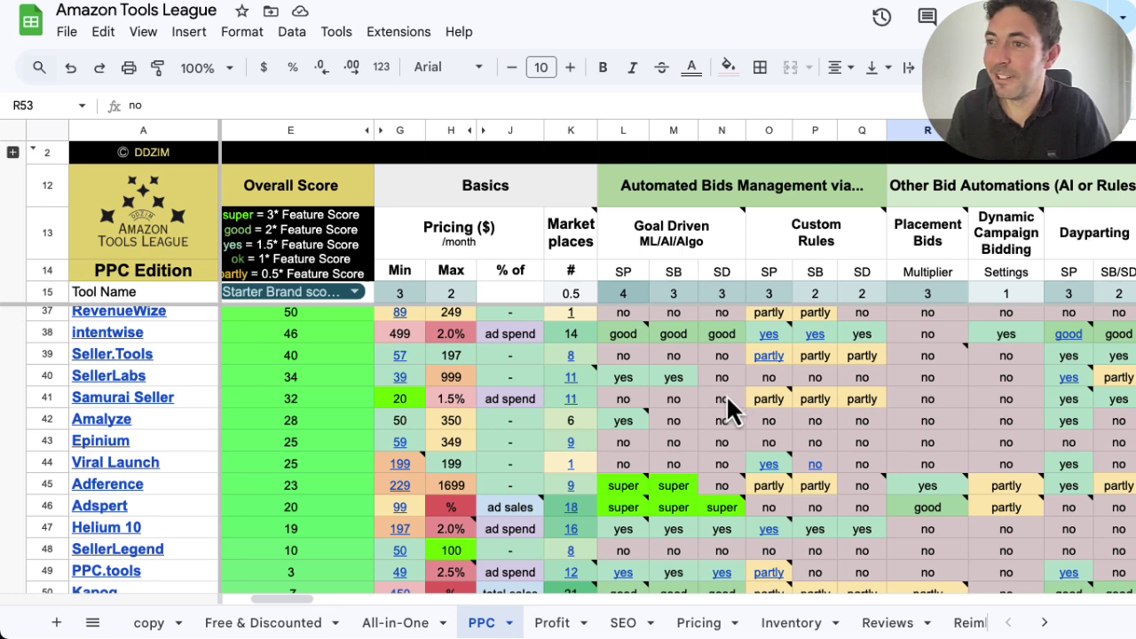
{"action": "scroll", "coordinate": [721, 395], "scroll_direction": "up", "scroll_amount": 2}
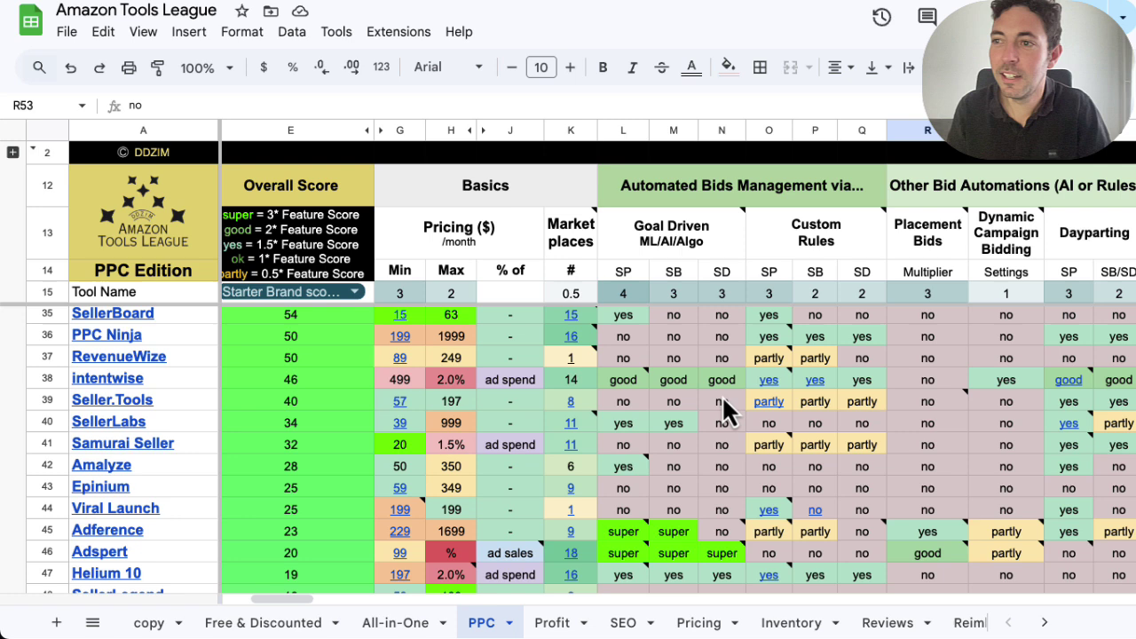
{"action": "scroll", "coordinate": [722, 395], "scroll_direction": "up", "scroll_amount": 1}
{"action": "scroll", "coordinate": [724, 396], "scroll_direction": "left", "scroll_amount": 1}
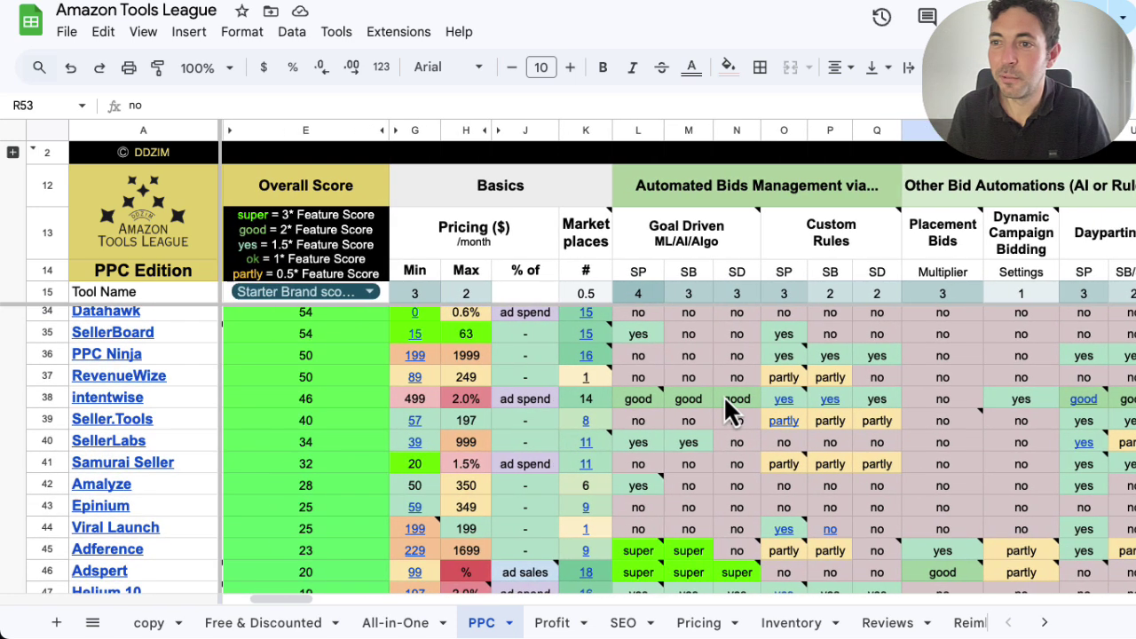
{"action": "scroll", "coordinate": [725, 401], "scroll_direction": "left", "scroll_amount": 1}
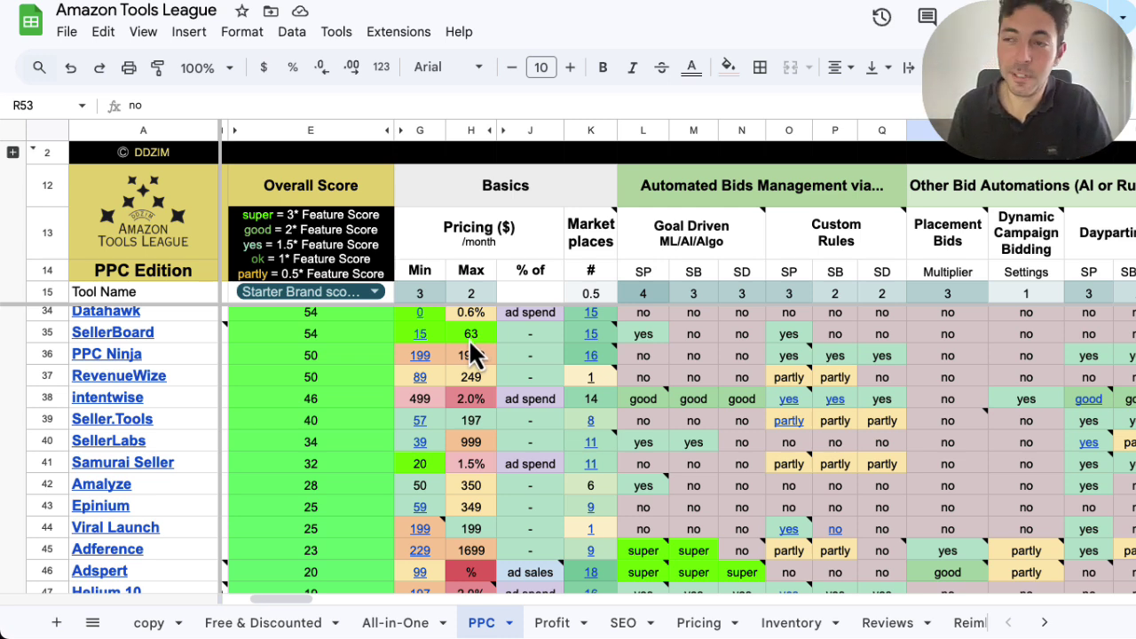
{"action": "left_click", "coordinate": [553, 624]}
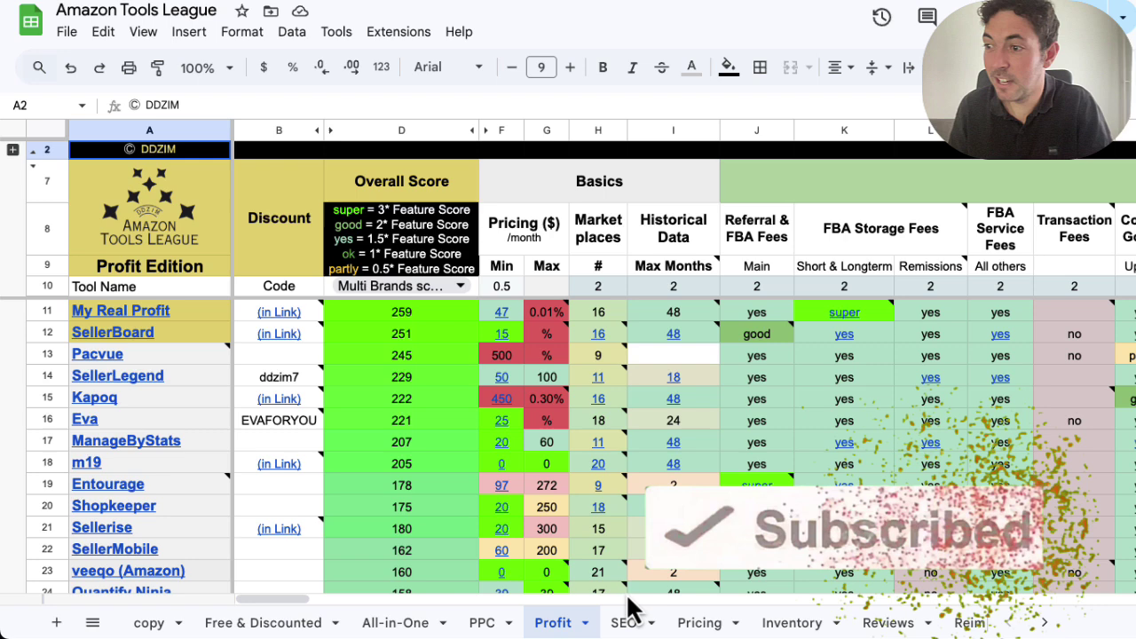
{"action": "left_click", "coordinate": [487, 622]}
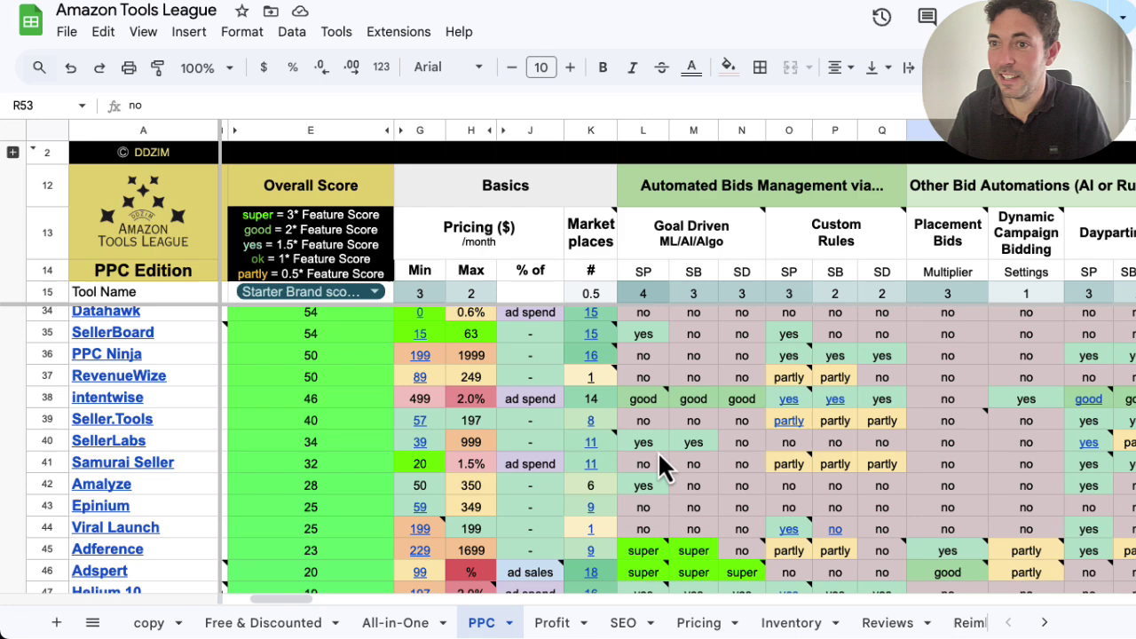
- Scroll further up the Starter Brand ranking toward the higher-scoring tools
{"action": "scroll", "coordinate": [662, 455], "scroll_direction": "up", "scroll_amount": 2}
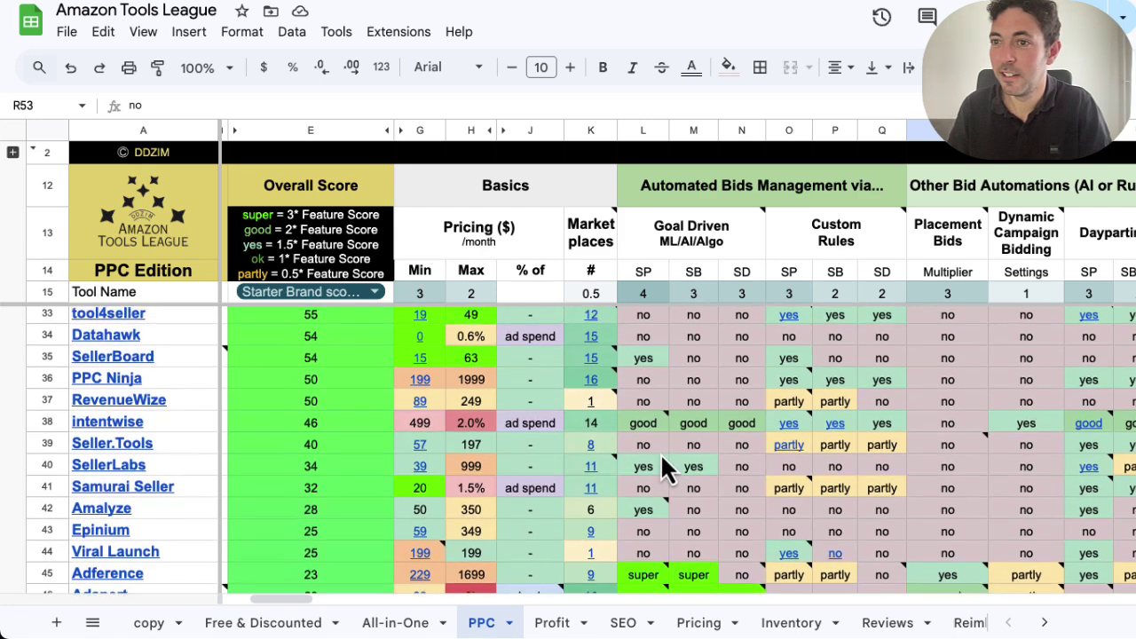
{"action": "scroll", "coordinate": [662, 453], "scroll_direction": "up", "scroll_amount": 2}
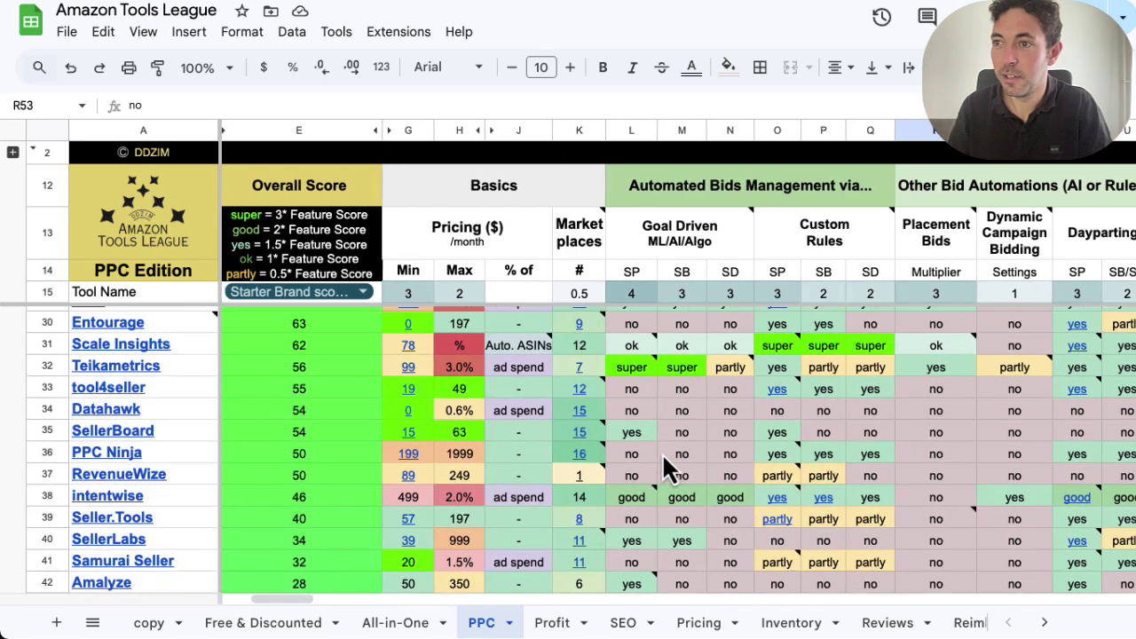
{"action": "scroll", "coordinate": [666, 454], "scroll_direction": "up", "scroll_amount": 2}
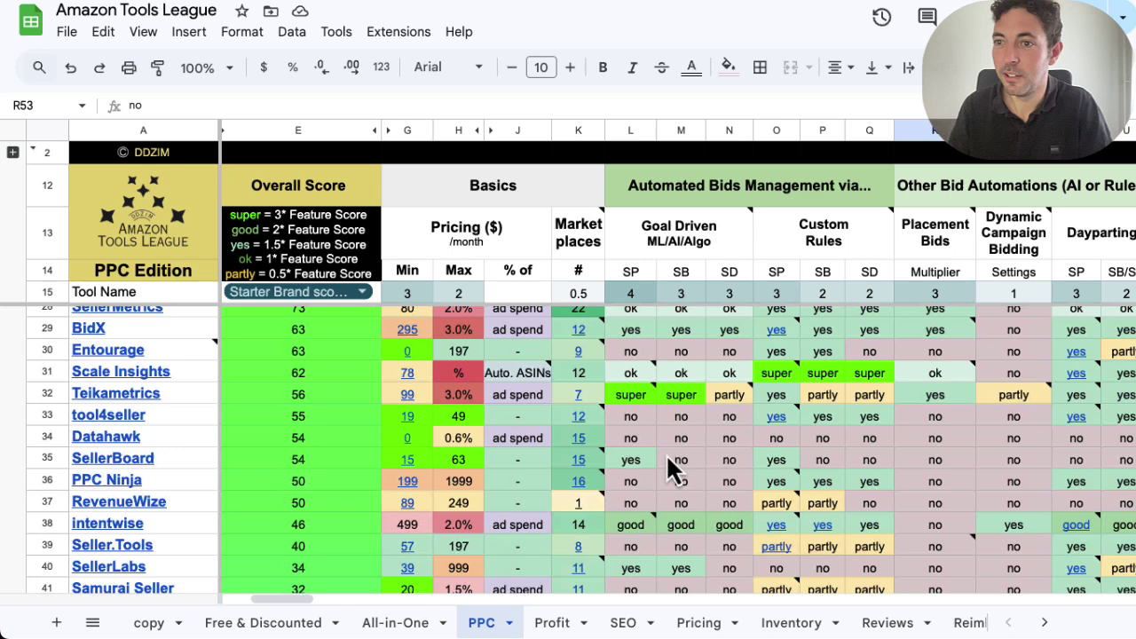
{"action": "scroll", "coordinate": [666, 453], "scroll_direction": "up", "scroll_amount": 1}
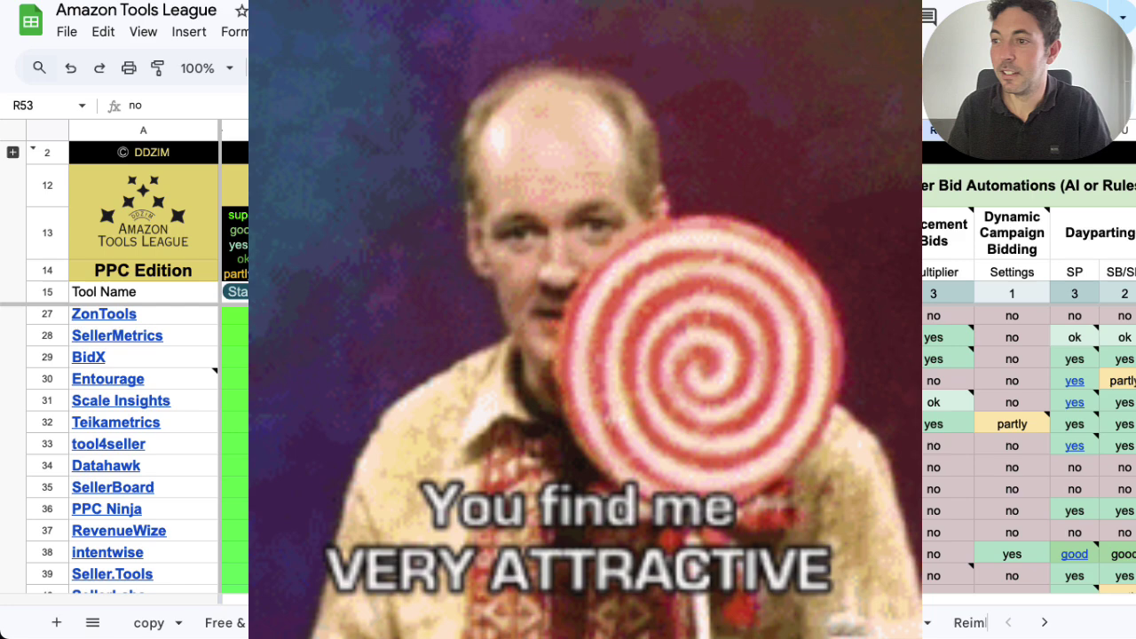
{"action": "scroll", "coordinate": [457, 406], "scroll_direction": "up", "scroll_amount": 1}
{"action": "scroll", "coordinate": [448, 404], "scroll_direction": "up", "scroll_amount": 2}
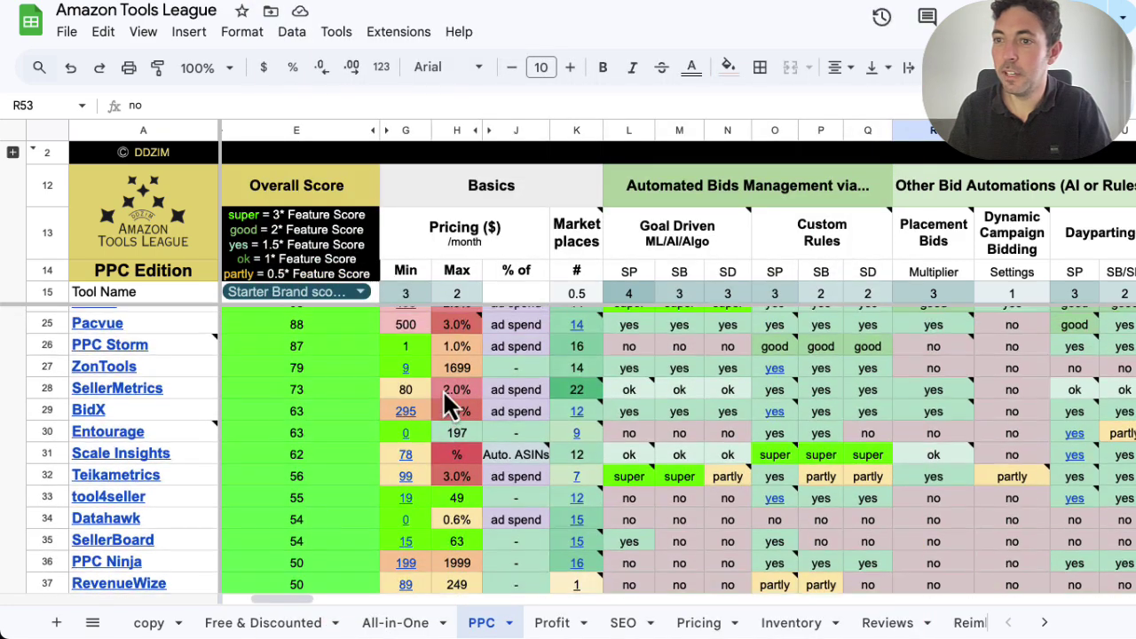
{"action": "scroll", "coordinate": [451, 409], "scroll_direction": "up", "scroll_amount": 2}
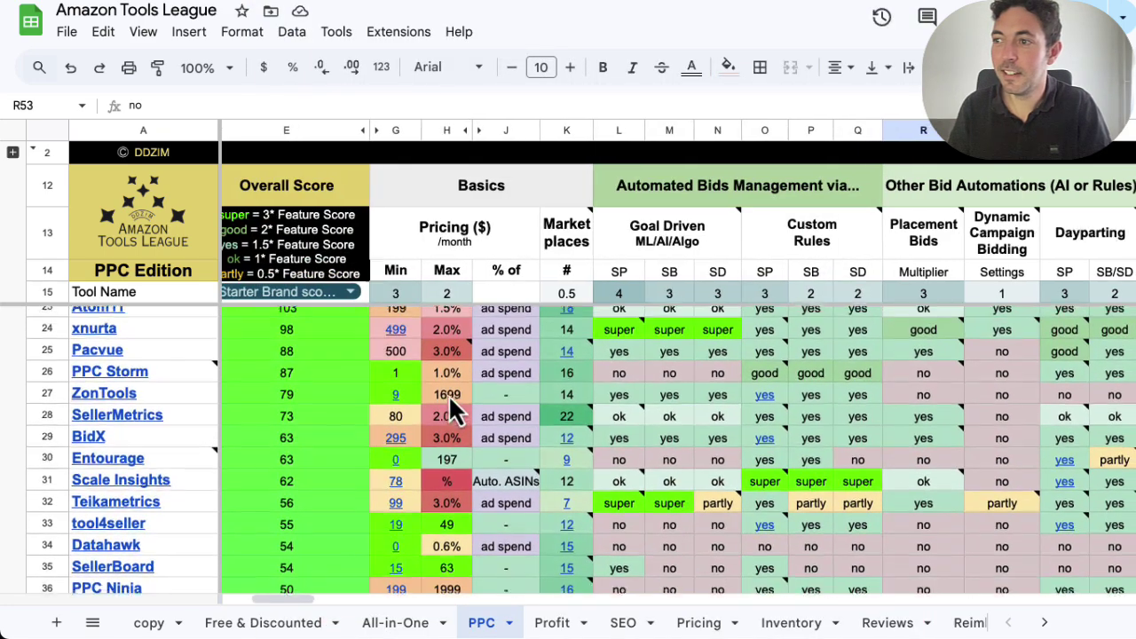
{"action": "scroll", "coordinate": [446, 395], "scroll_direction": "up", "scroll_amount": 2}
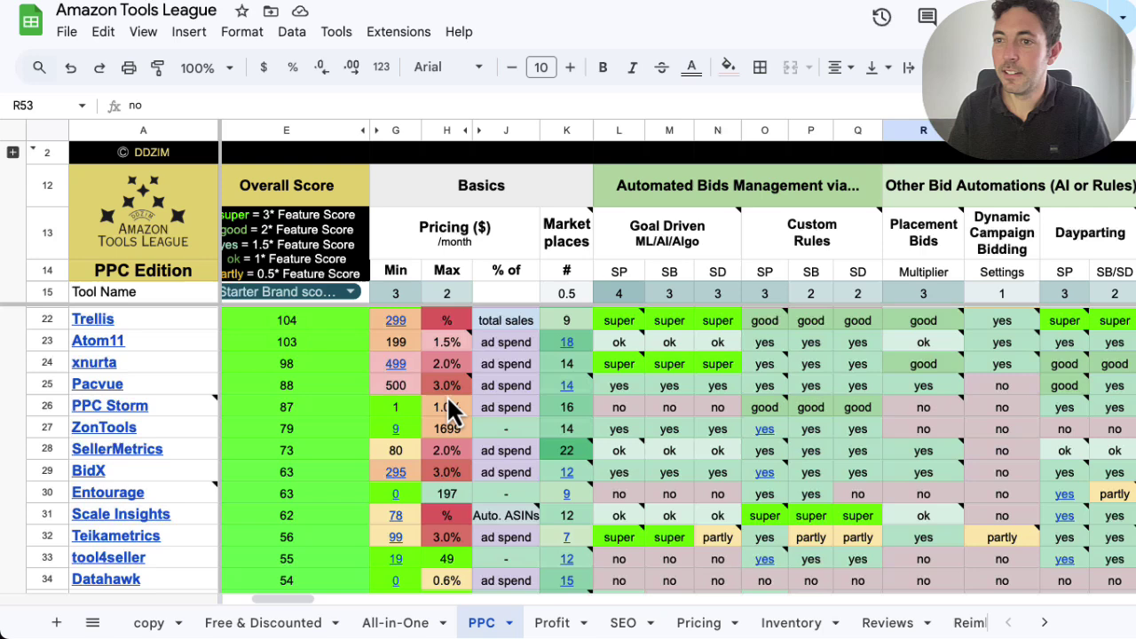
{"action": "mouse_move", "coordinate": [444, 400]}
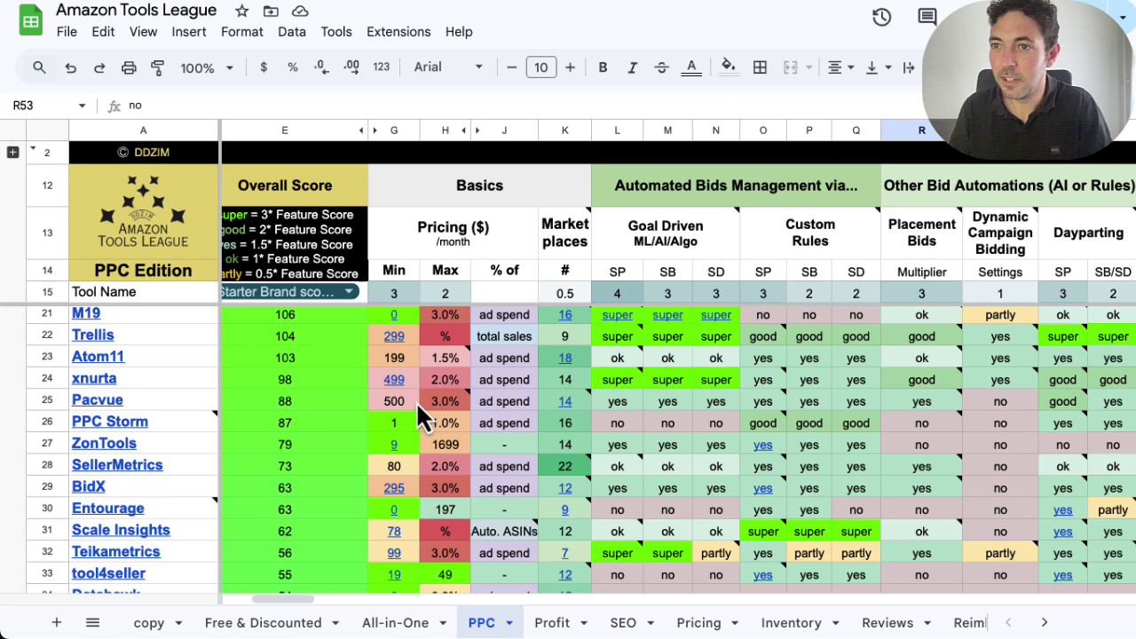
{"action": "scroll", "coordinate": [599, 409], "scroll_direction": "up", "scroll_amount": 1}
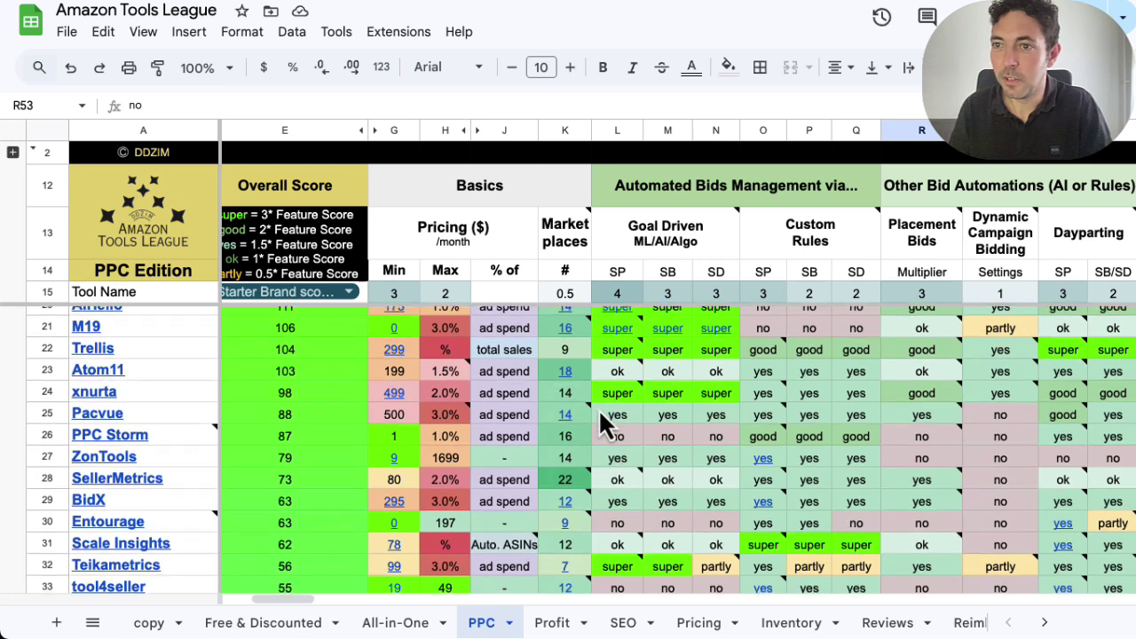
- Inspect M19's custom rules SP entry and Pacvue's Overall Score formula
{"action": "mouse_move", "coordinate": [599, 409]}
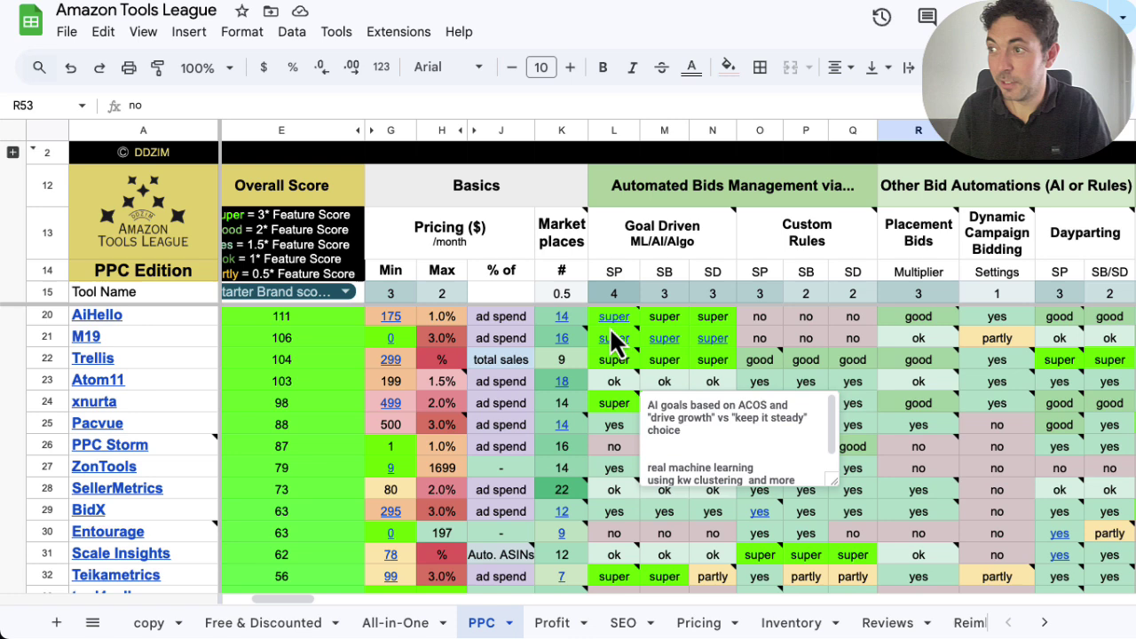
{"action": "mouse_move", "coordinate": [685, 339]}
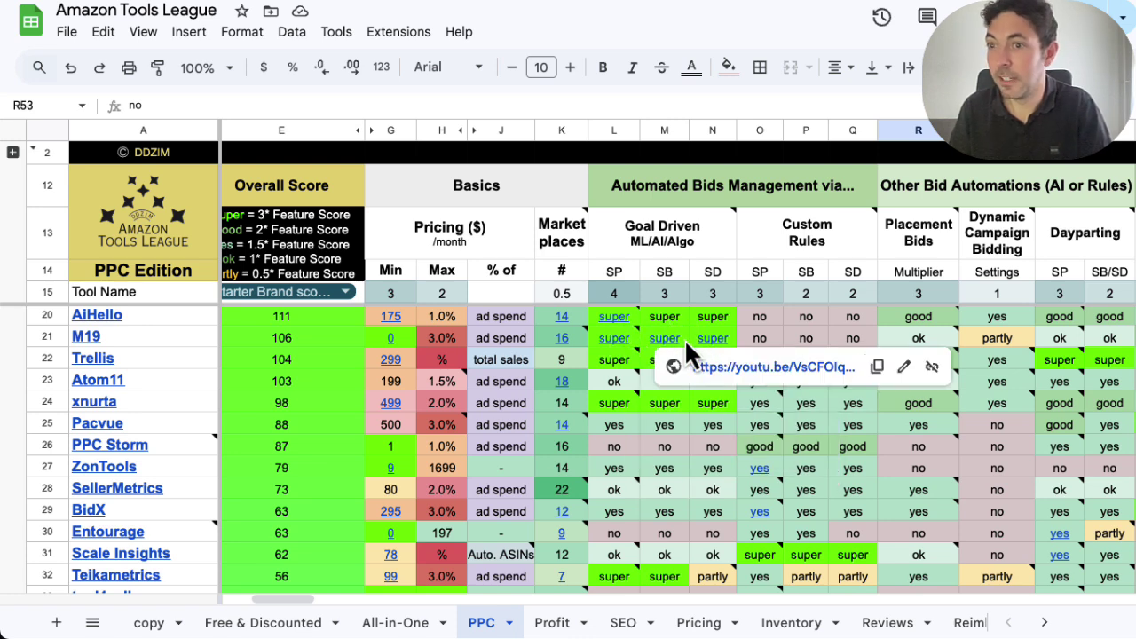
{"action": "left_click", "coordinate": [762, 343]}
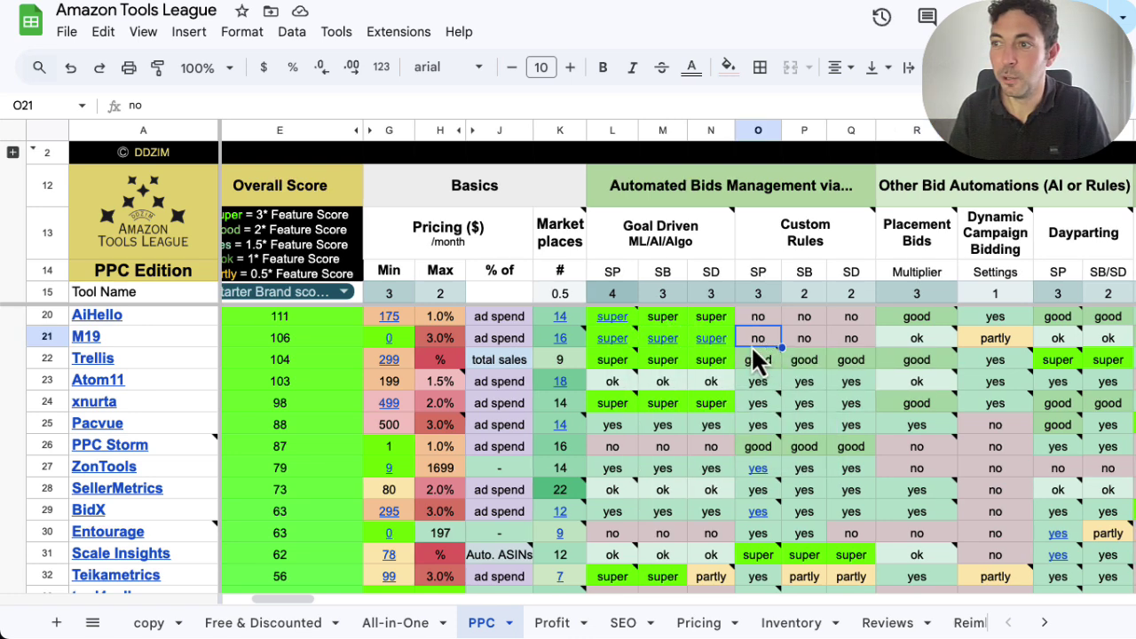
{"action": "mouse_move", "coordinate": [392, 365]}
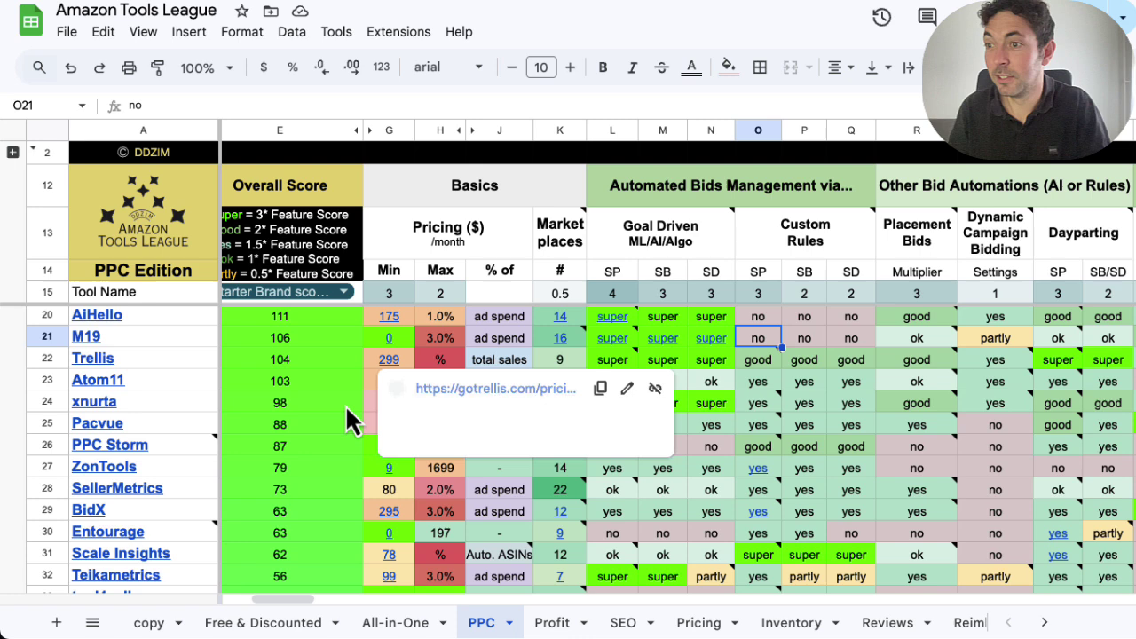
{"action": "left_click", "coordinate": [354, 427]}
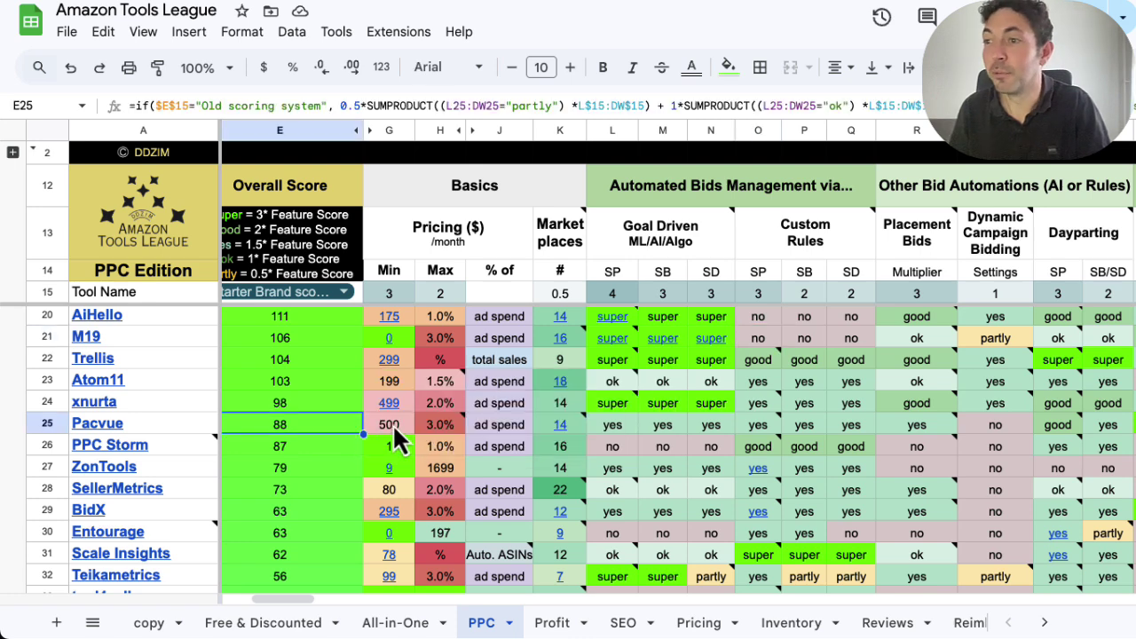
{"action": "mouse_move", "coordinate": [419, 426]}
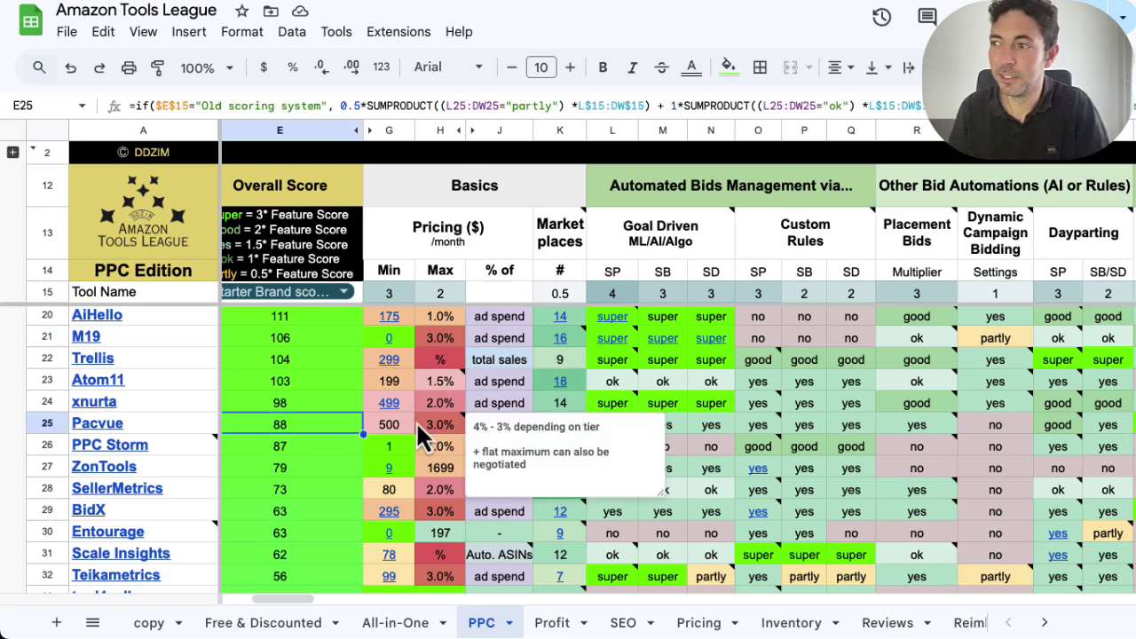
{"action": "left_click", "coordinate": [761, 340]}
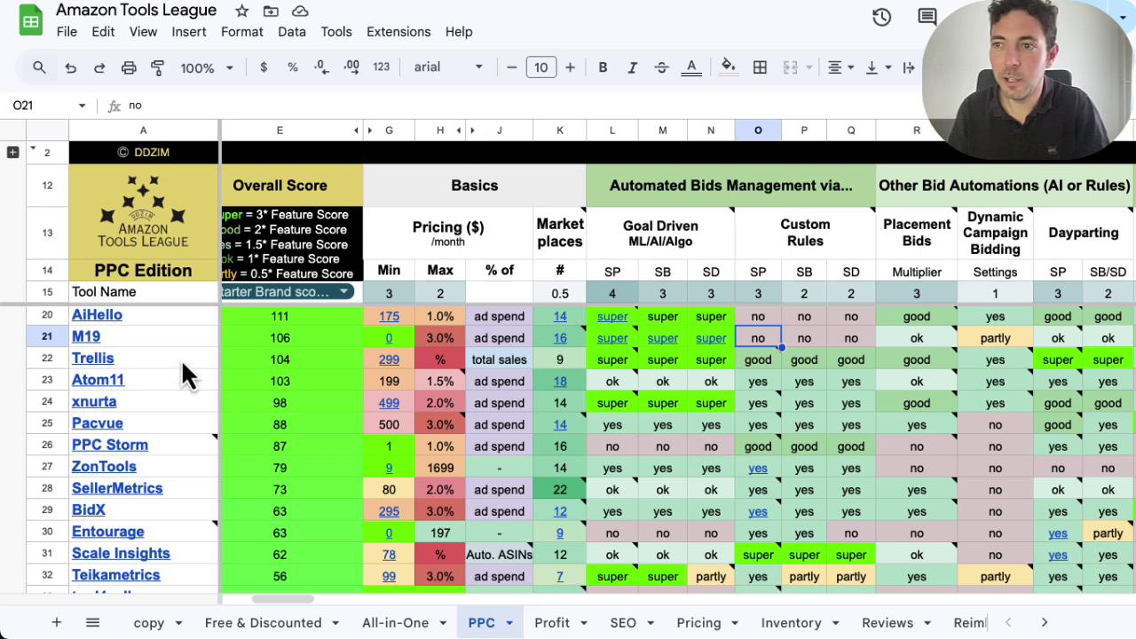
- Continue up until AdLabs leads at 137, ahead of Adbrew at 120 and AiHello at 111
{"action": "scroll", "coordinate": [591, 412], "scroll_direction": "up", "scroll_amount": 1}
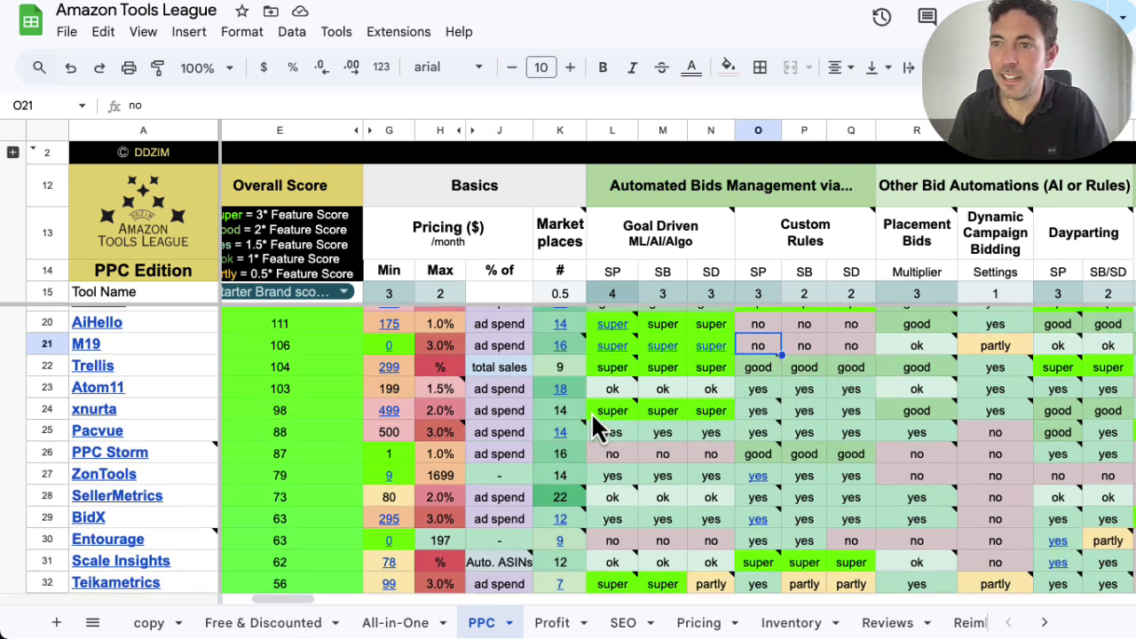
{"action": "scroll", "coordinate": [593, 424], "scroll_direction": "up", "scroll_amount": 1}
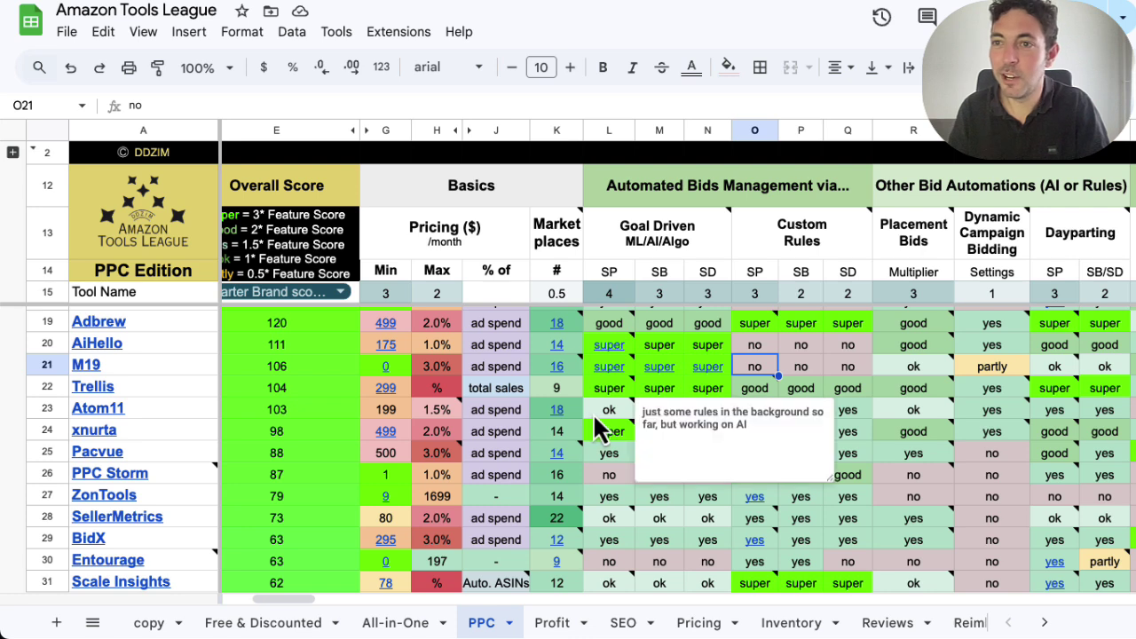
{"action": "scroll", "coordinate": [577, 413], "scroll_direction": "up", "scroll_amount": 1}
{"action": "scroll", "coordinate": [574, 411], "scroll_direction": "up", "scroll_amount": 1}
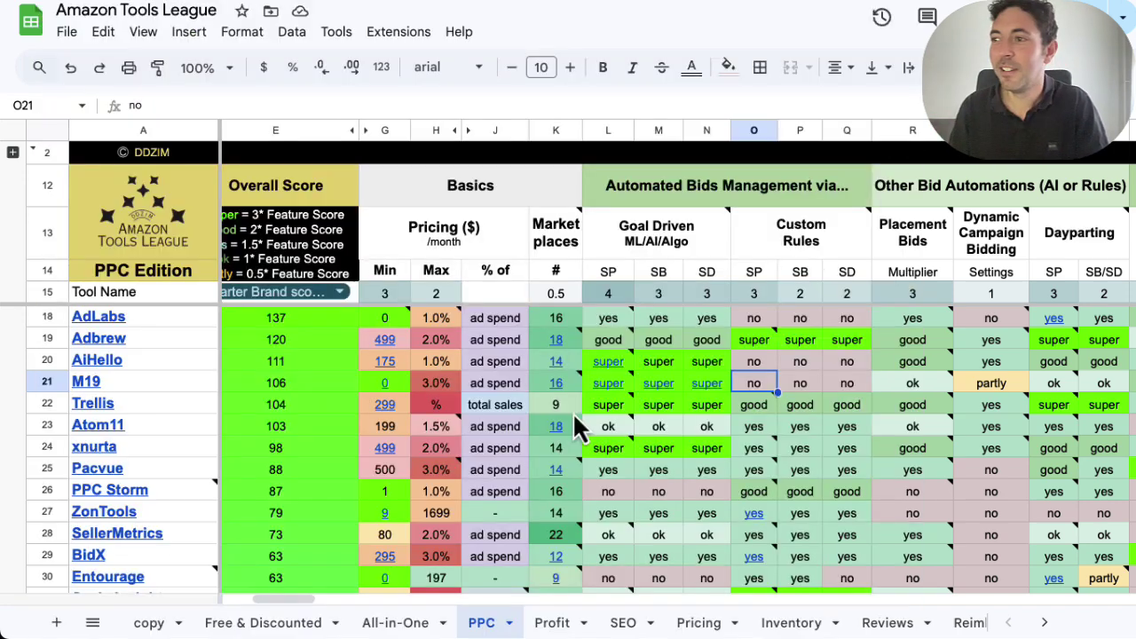
{"action": "scroll", "coordinate": [578, 405], "scroll_direction": "left", "scroll_amount": 1}
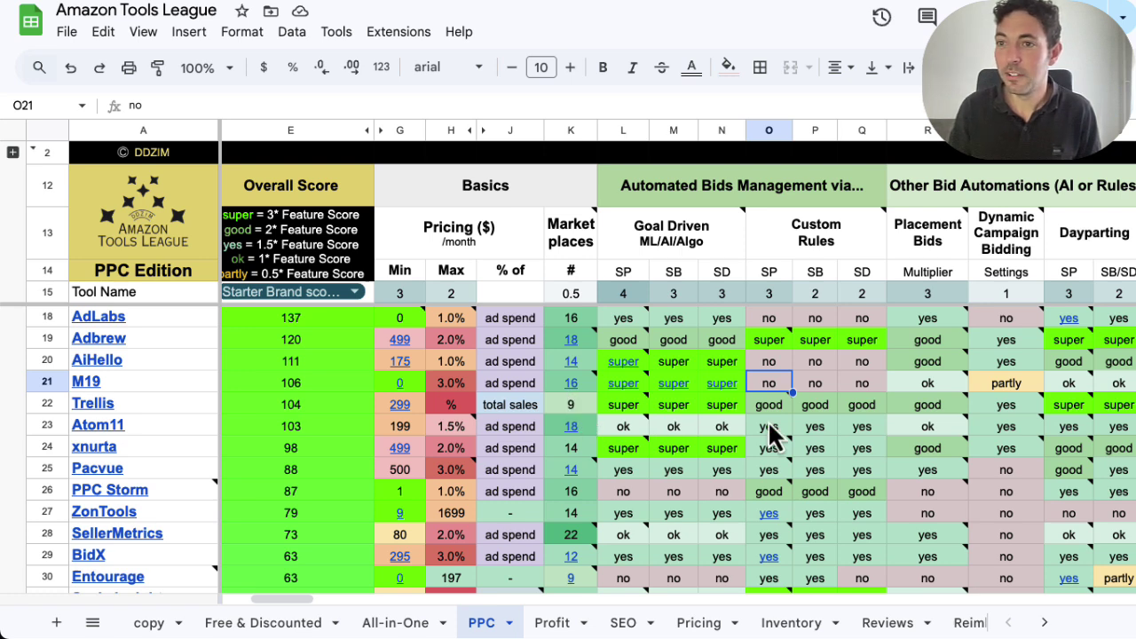
- Reveal Sellozo at 140 and check the Placement Bids and Goal Driven cell notes
{"action": "scroll", "coordinate": [770, 433], "scroll_direction": "up", "scroll_amount": 1}
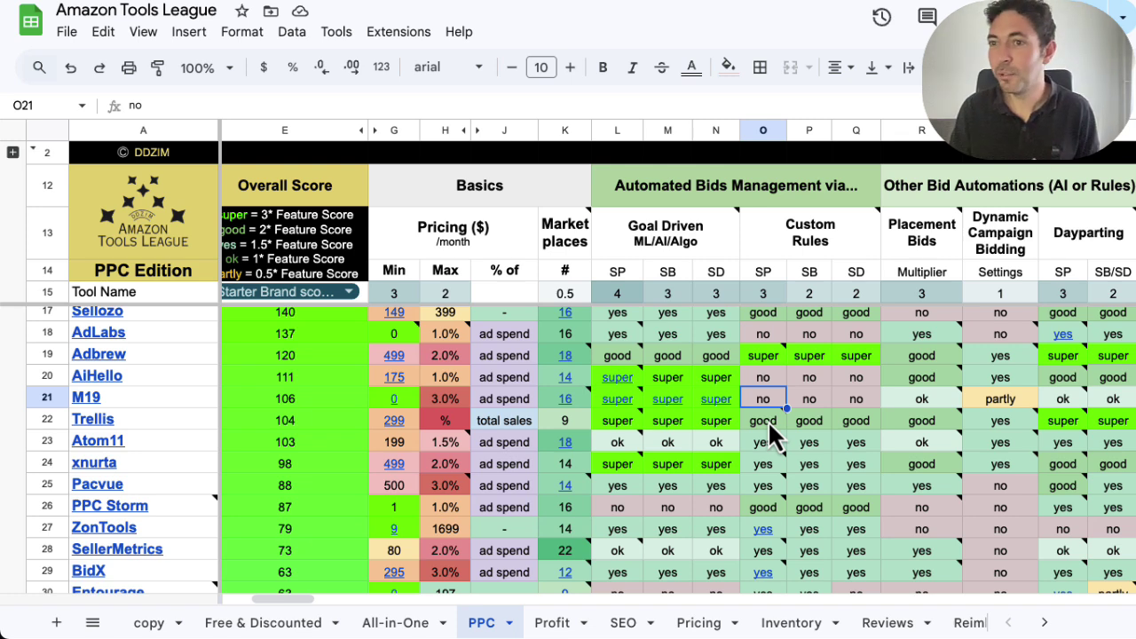
{"action": "scroll", "coordinate": [768, 420], "scroll_direction": "right", "scroll_amount": 1}
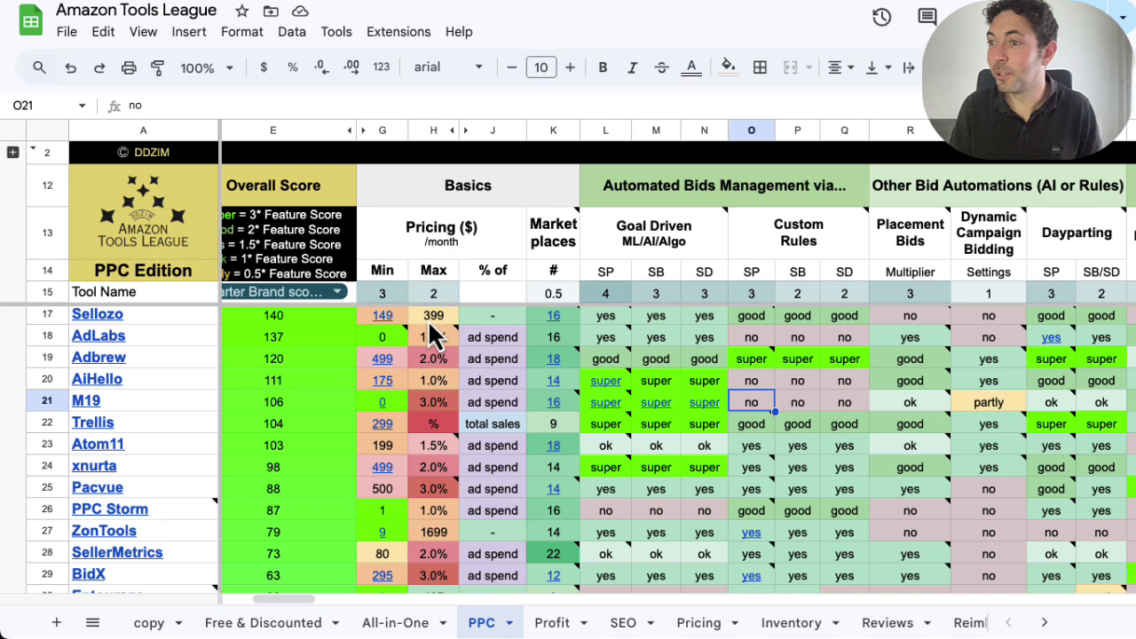
{"action": "mouse_move", "coordinate": [873, 403]}
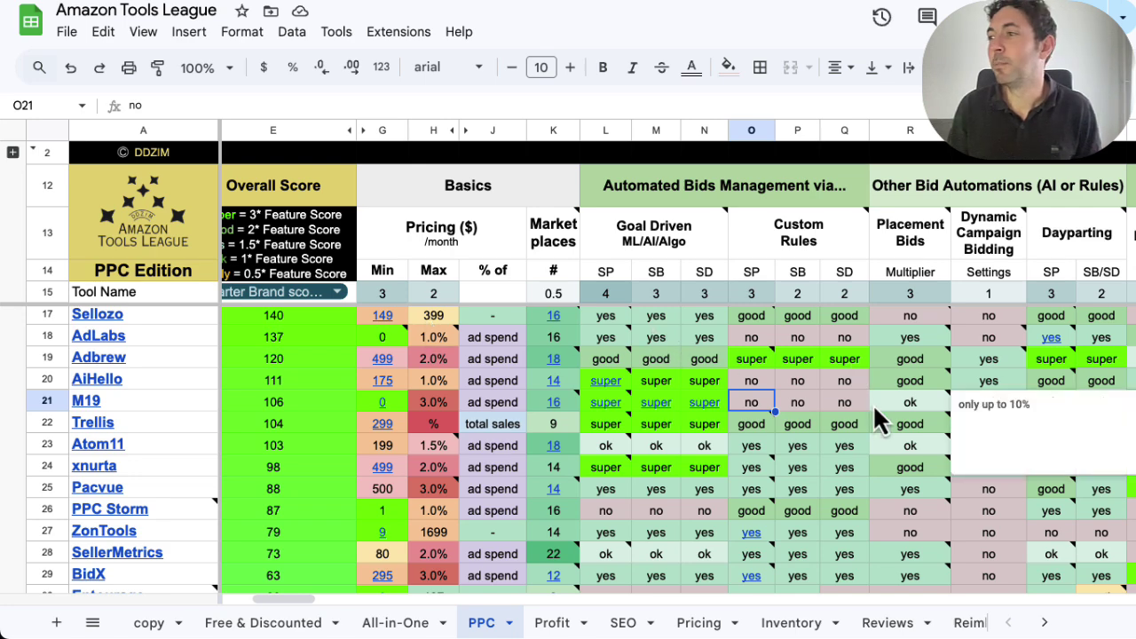
{"action": "scroll", "coordinate": [861, 396], "scroll_direction": "right", "scroll_amount": 5}
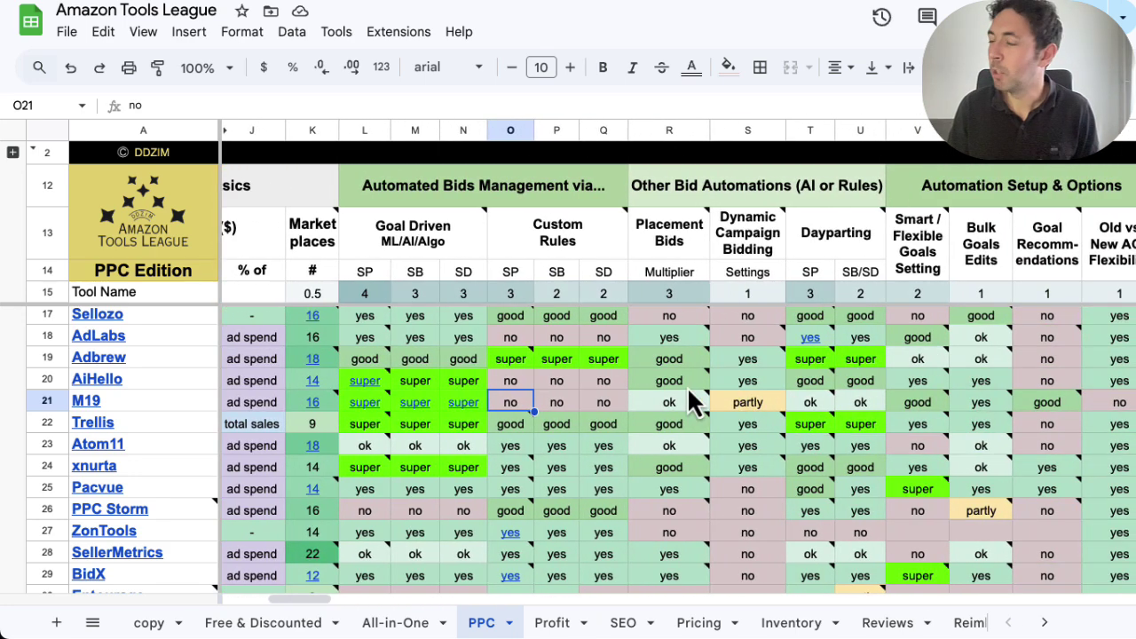
{"action": "mouse_move", "coordinate": [691, 398]}
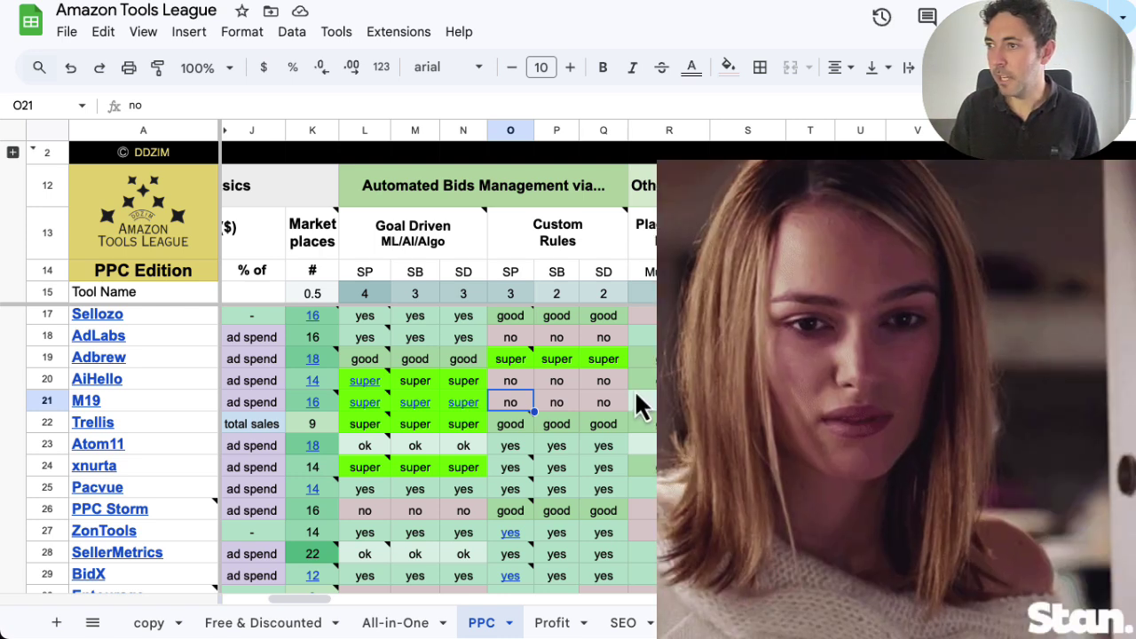
{"action": "scroll", "coordinate": [636, 388], "scroll_direction": "right", "scroll_amount": 1}
{"action": "scroll", "coordinate": [636, 389], "scroll_direction": "left", "scroll_amount": 5}
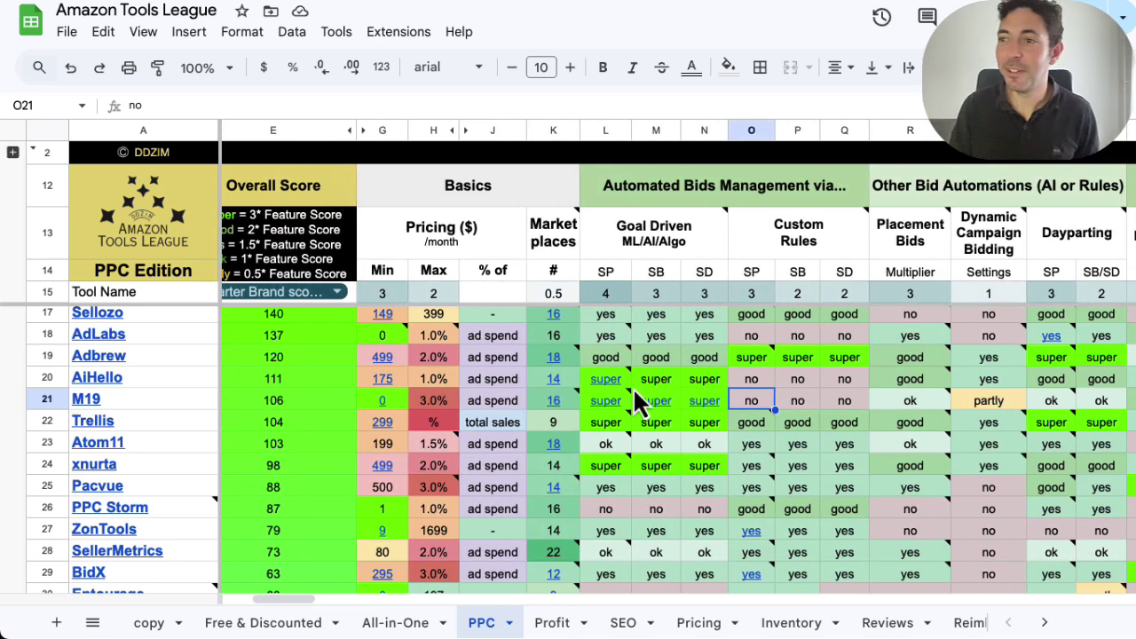
{"action": "mouse_move", "coordinate": [633, 387]}
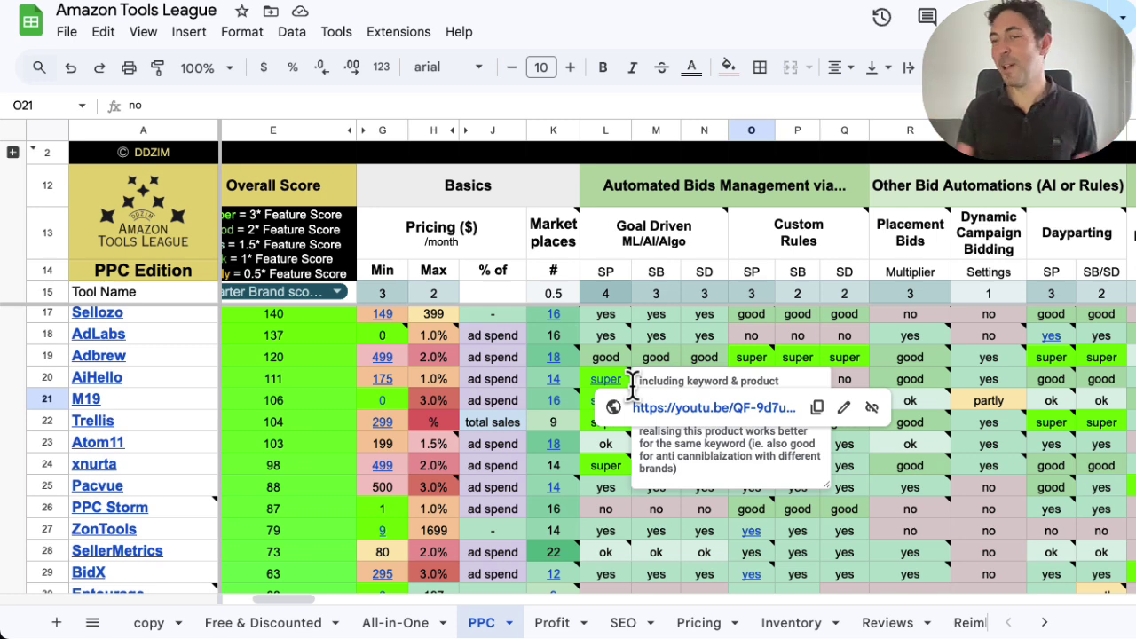
- Pan right to Easy Optimization, where AdLabs rates 'super' and Sellozo 'partly' for bid recommendations
{"action": "scroll", "coordinate": [592, 405], "scroll_direction": "up", "scroll_amount": 1}
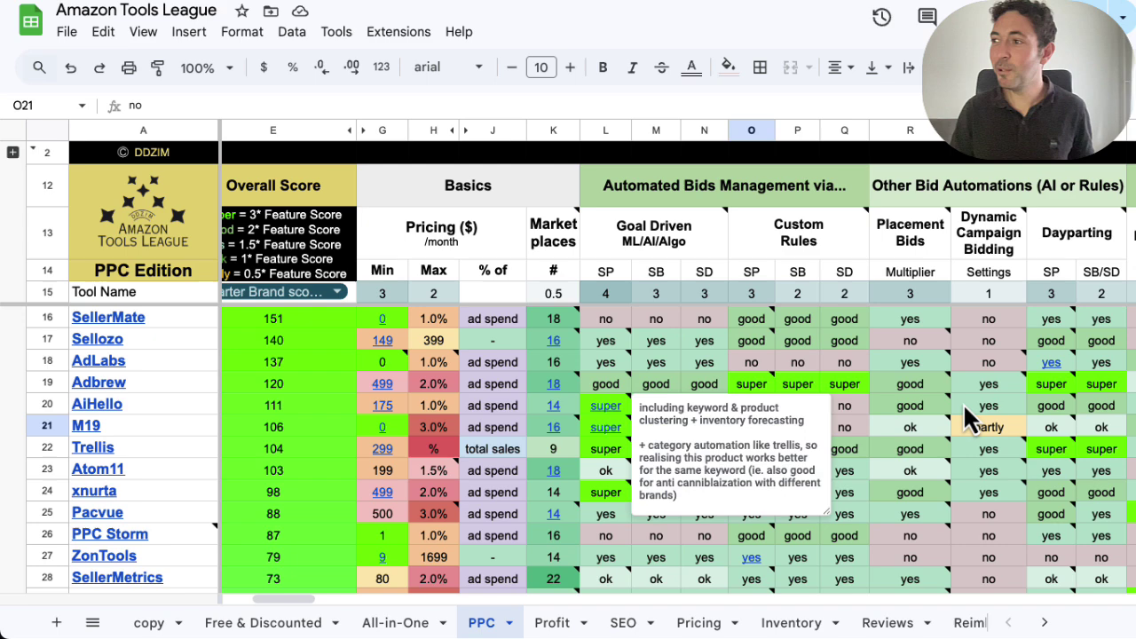
{"action": "scroll", "coordinate": [915, 444], "scroll_direction": "left", "scroll_amount": 2}
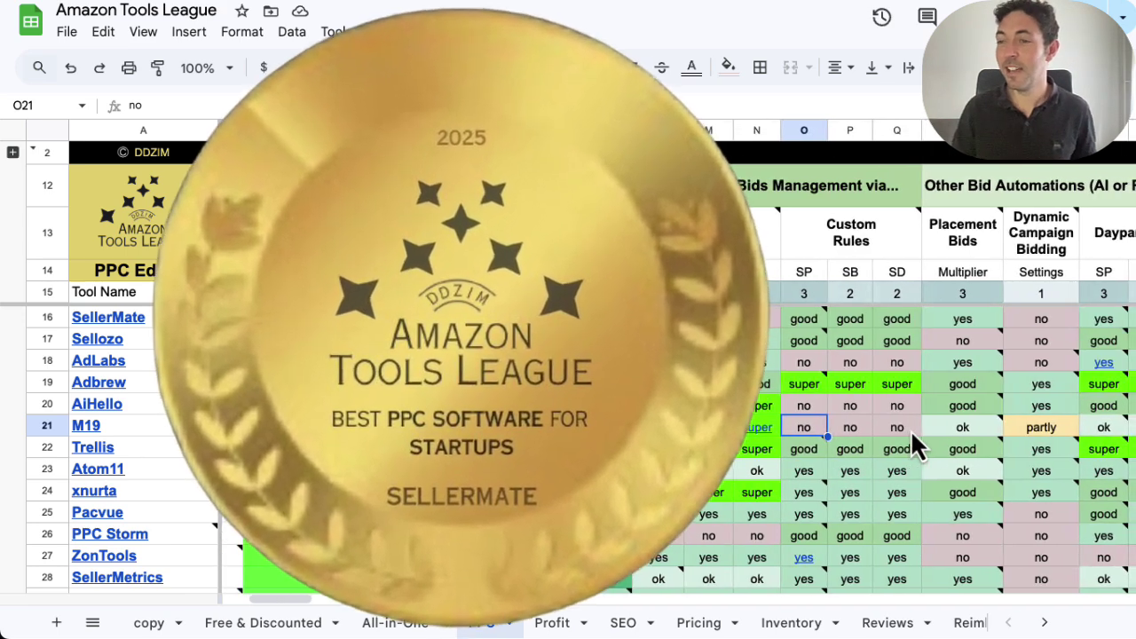
{"action": "scroll", "coordinate": [911, 429], "scroll_direction": "left", "scroll_amount": 1}
{"action": "scroll", "coordinate": [911, 429], "scroll_direction": "left", "scroll_amount": 1}
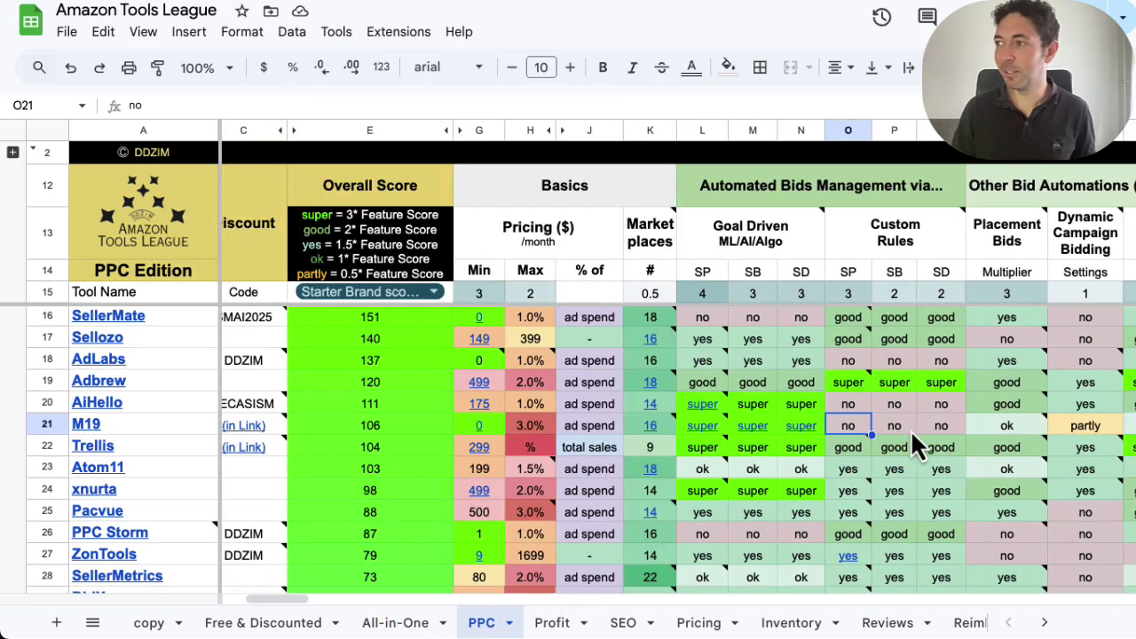
{"action": "scroll", "coordinate": [911, 430], "scroll_direction": "right", "scroll_amount": 4}
{"action": "scroll", "coordinate": [911, 431], "scroll_direction": "right", "scroll_amount": 5}
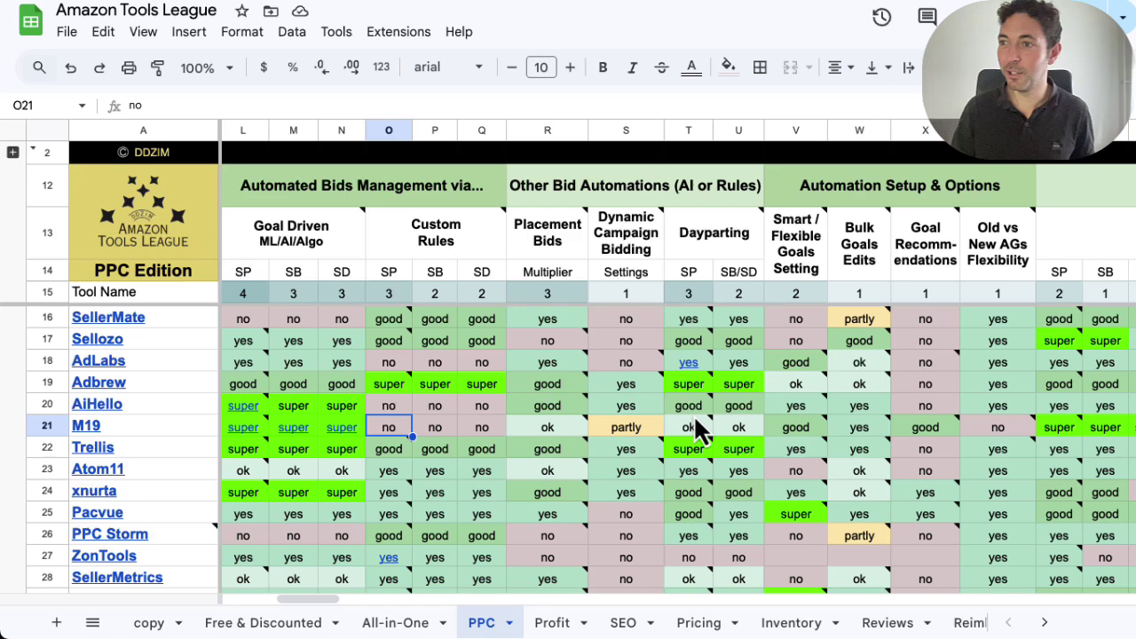
{"action": "mouse_move", "coordinate": [393, 323]}
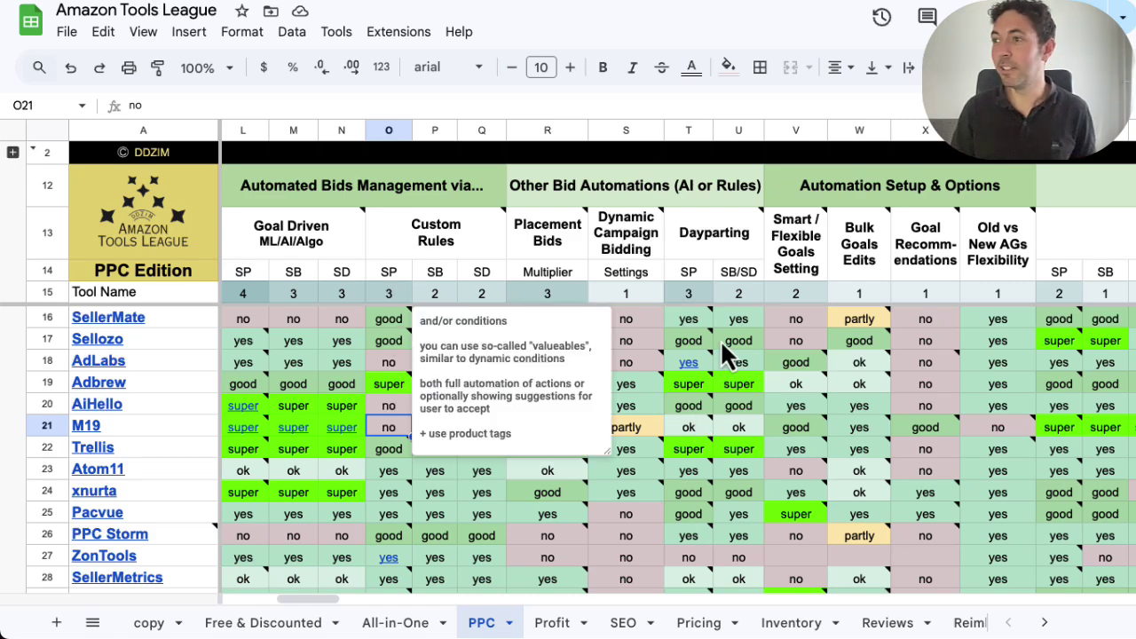
{"action": "scroll", "coordinate": [720, 339], "scroll_direction": "right", "scroll_amount": 5}
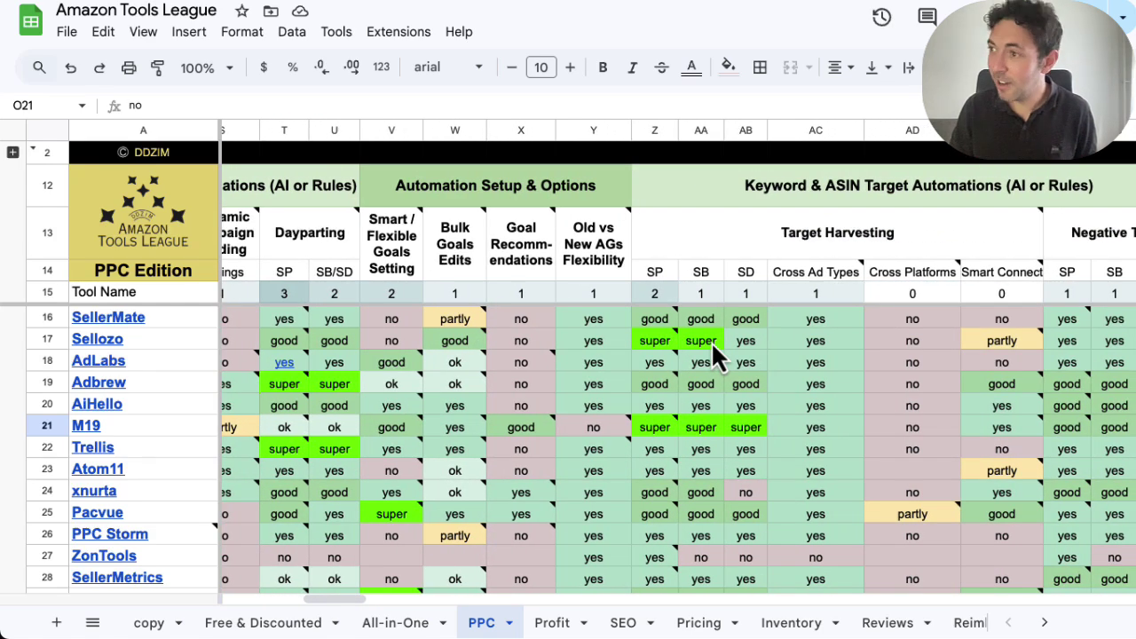
{"action": "scroll", "coordinate": [768, 340], "scroll_direction": "right", "scroll_amount": 8}
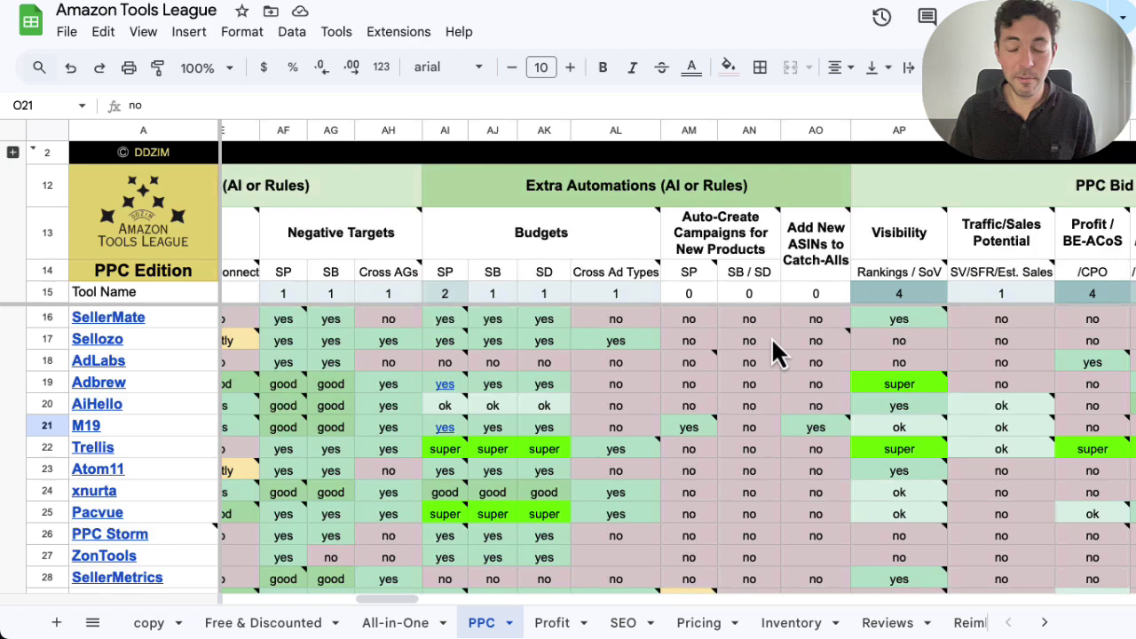
{"action": "scroll", "coordinate": [772, 340], "scroll_direction": "right", "scroll_amount": 1}
{"action": "mouse_move", "coordinate": [772, 340]}
{"action": "scroll", "coordinate": [762, 337], "scroll_direction": "right", "scroll_amount": 13}
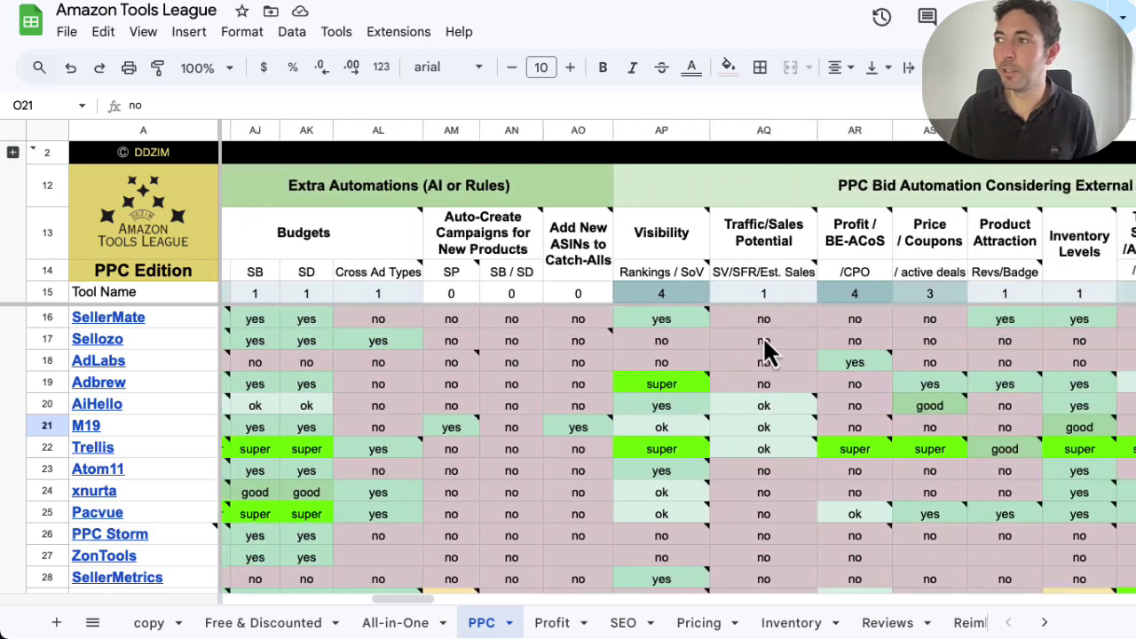
{"action": "scroll", "coordinate": [765, 341], "scroll_direction": "right", "scroll_amount": 4}
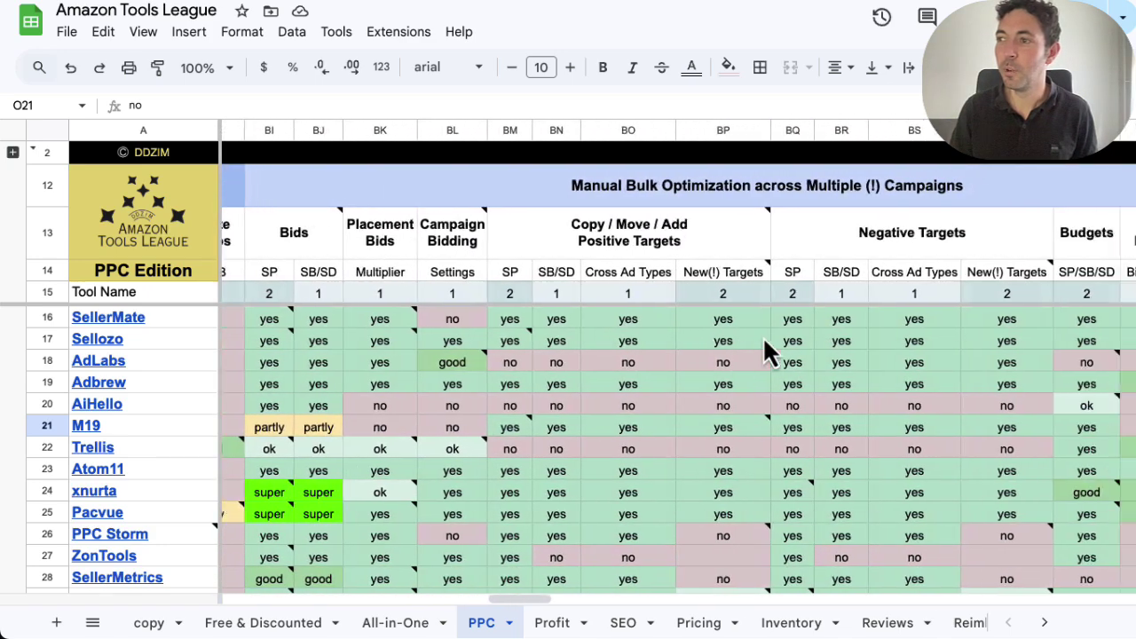
{"action": "scroll", "coordinate": [810, 341], "scroll_direction": "right", "scroll_amount": 9}
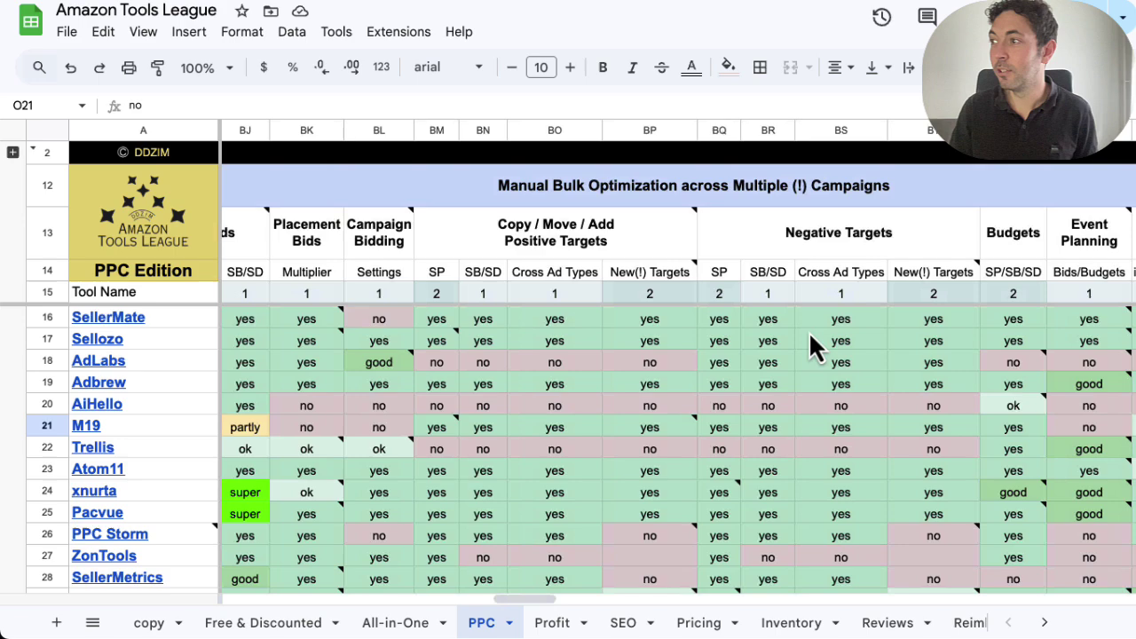
{"action": "scroll", "coordinate": [802, 333], "scroll_direction": "right", "scroll_amount": 4}
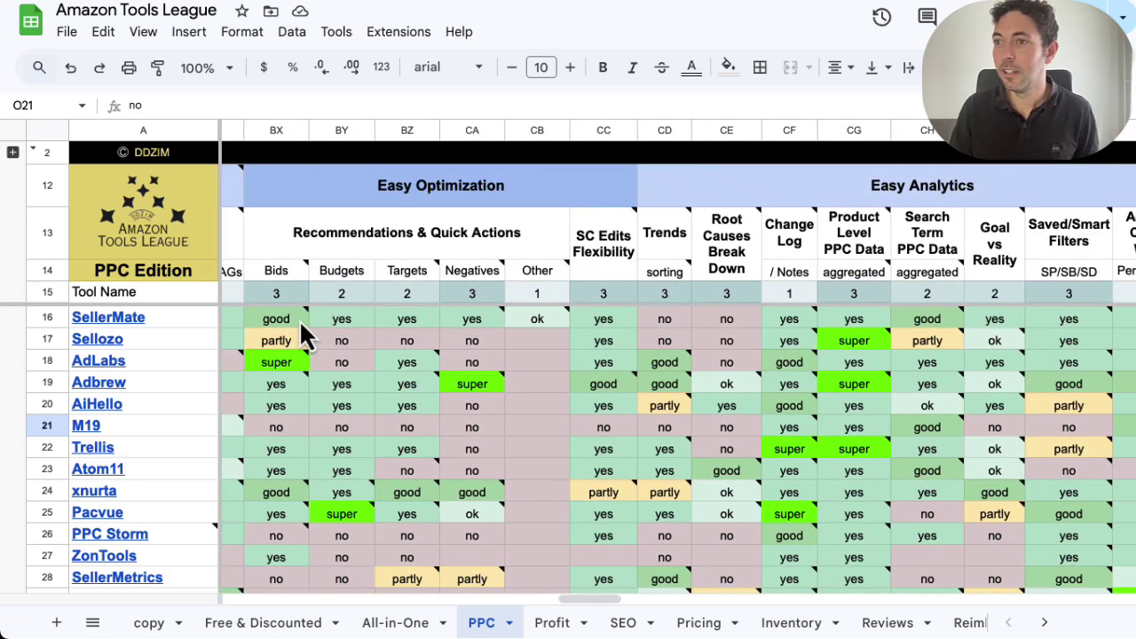
- Read the notes on SellerMate's Bids recommendation and search term data ratings
{"action": "left_click", "coordinate": [278, 325]}
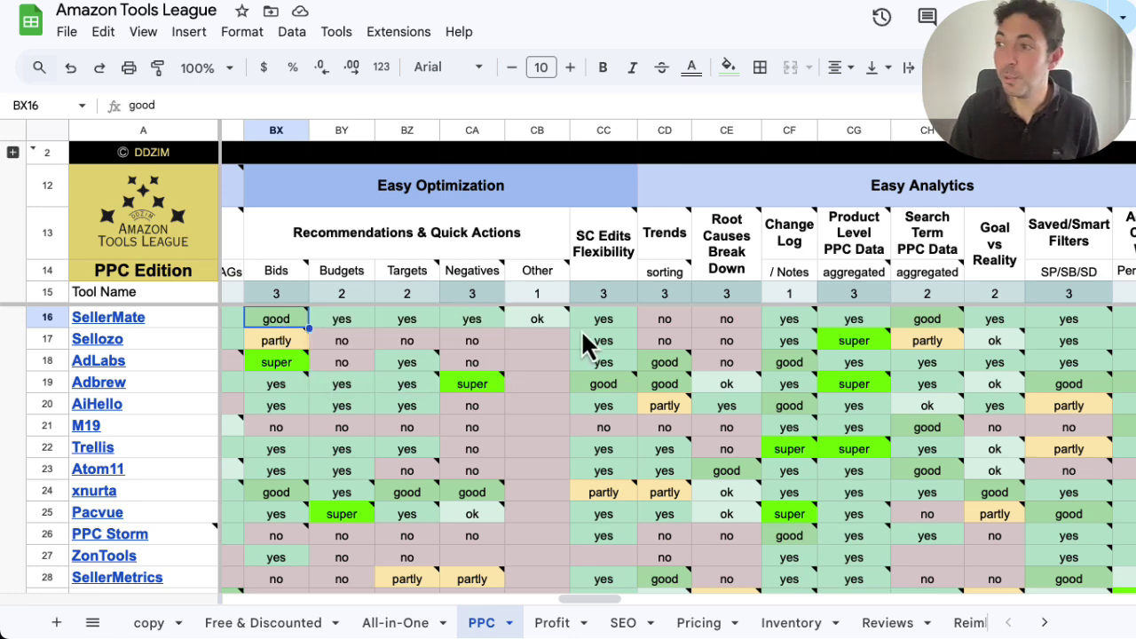
{"action": "scroll", "coordinate": [608, 338], "scroll_direction": "right", "scroll_amount": 5}
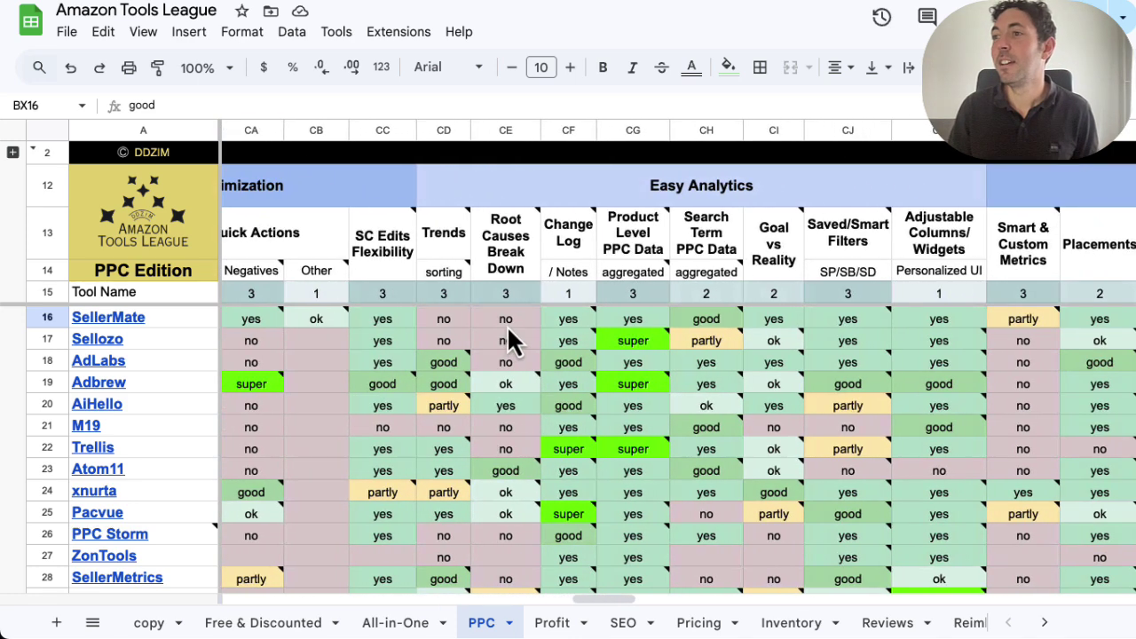
{"action": "scroll", "coordinate": [507, 325], "scroll_direction": "right", "scroll_amount": 4}
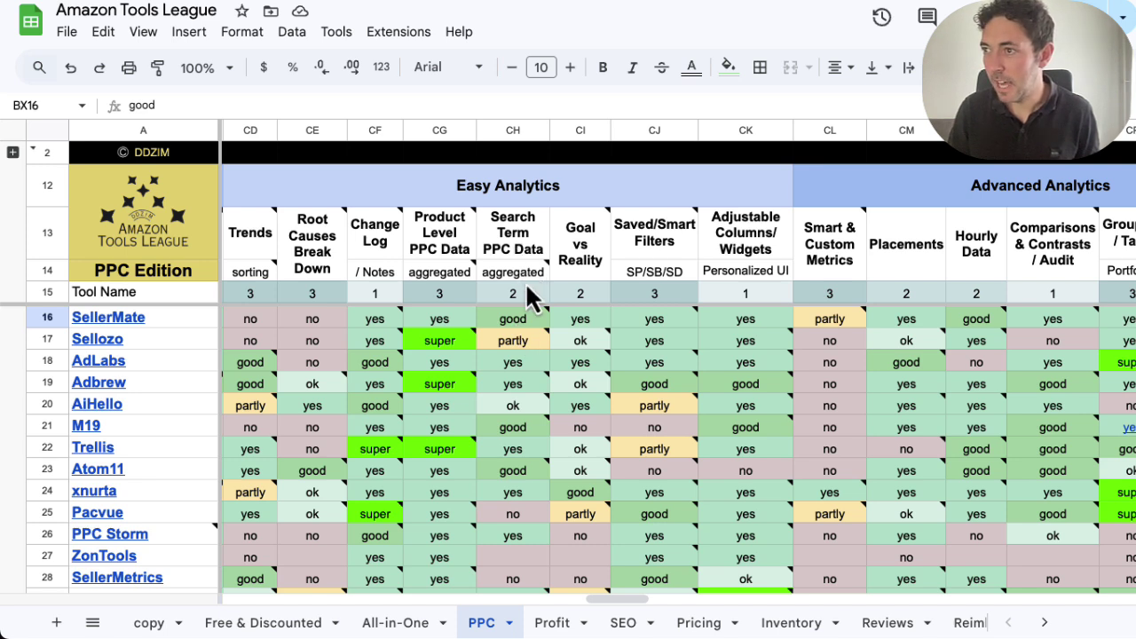
{"action": "left_click", "coordinate": [527, 321]}
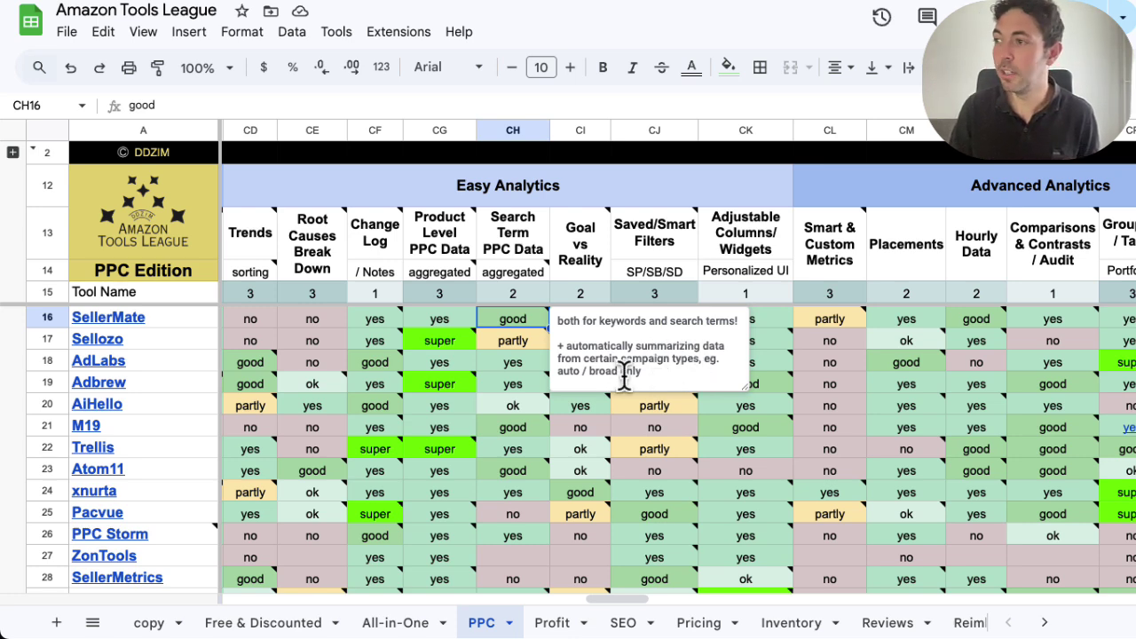
{"action": "left_click", "coordinate": [820, 340]}
- Check Account Management, then return to Basics showing Sellozo's $149–399 monthly pricing
{"action": "scroll", "coordinate": [805, 337], "scroll_direction": "right", "scroll_amount": 5}
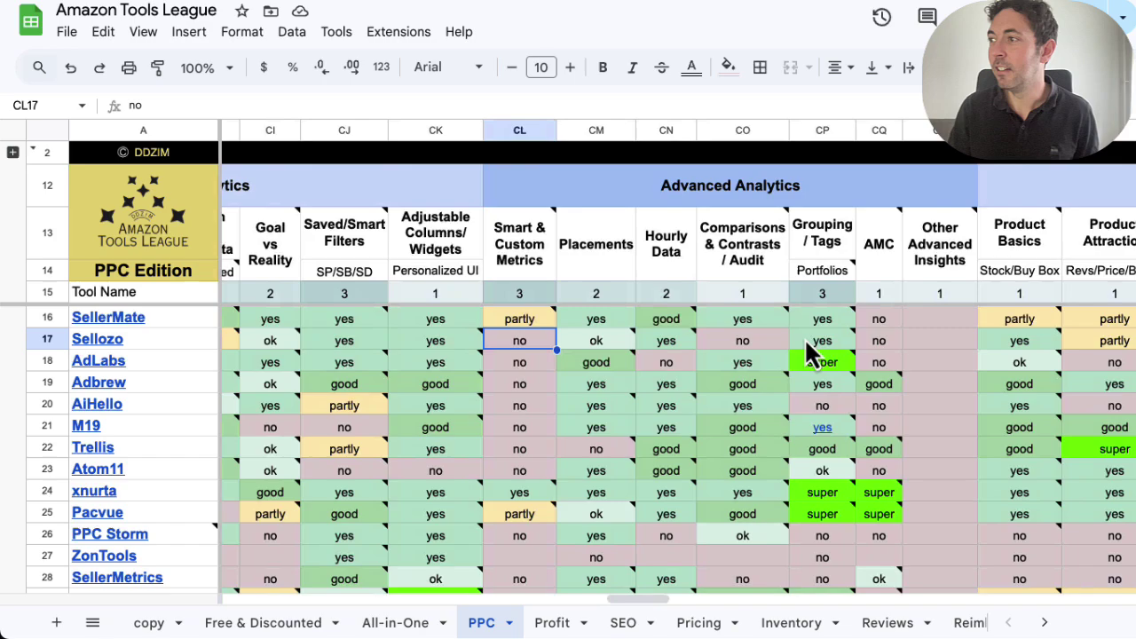
{"action": "scroll", "coordinate": [756, 341], "scroll_direction": "right", "scroll_amount": 10}
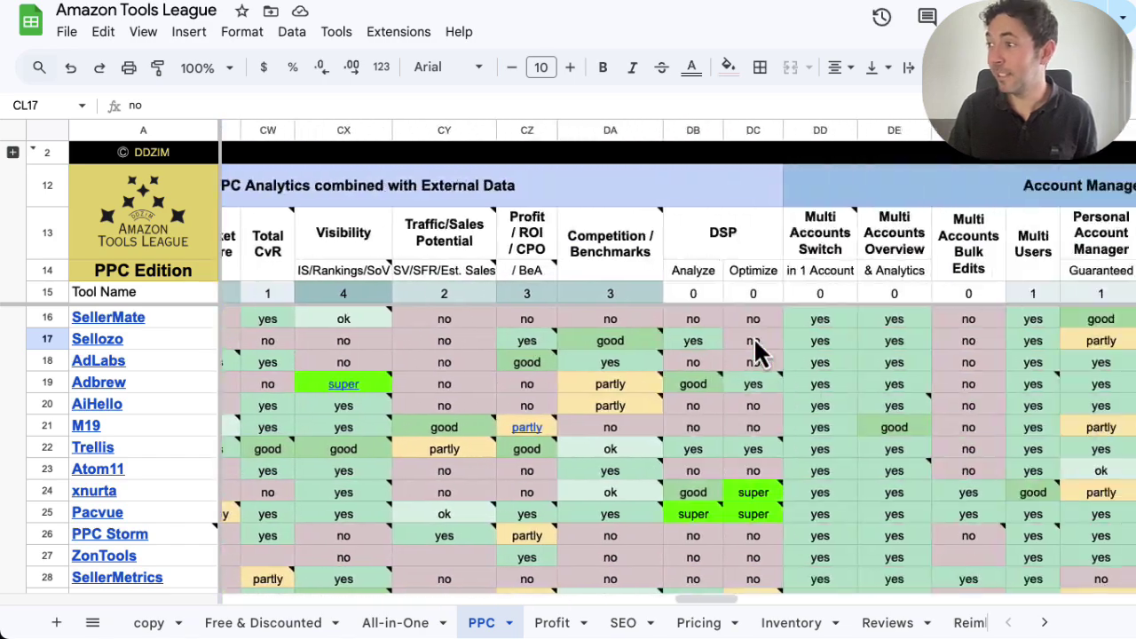
{"action": "scroll", "coordinate": [753, 341], "scroll_direction": "right", "scroll_amount": 5}
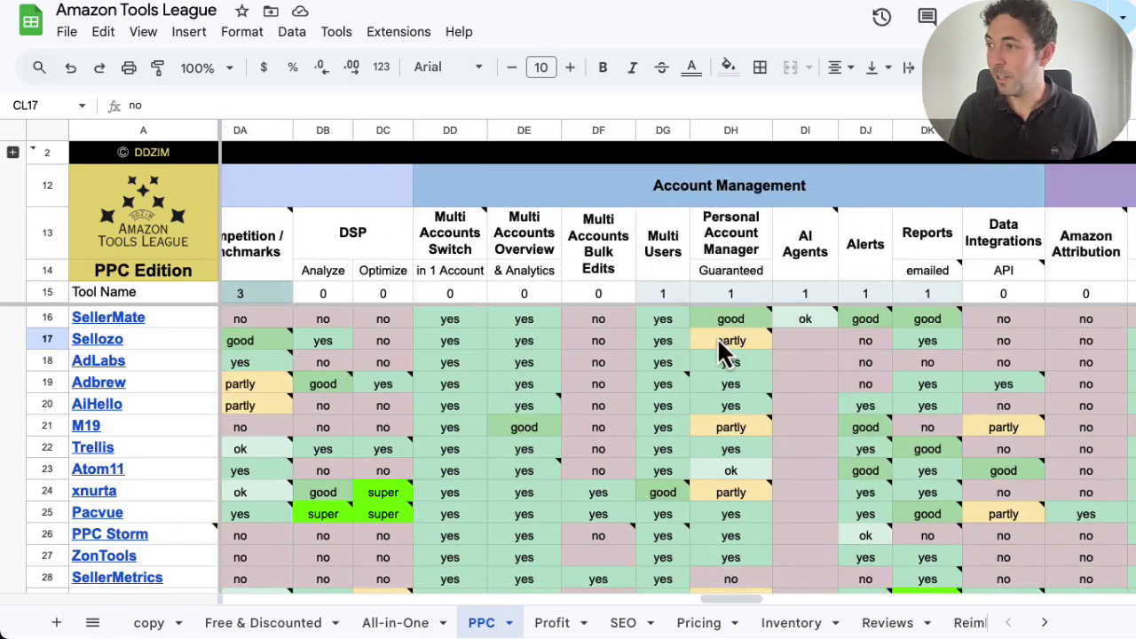
{"action": "scroll", "coordinate": [710, 341], "scroll_direction": "left", "scroll_amount": 20}
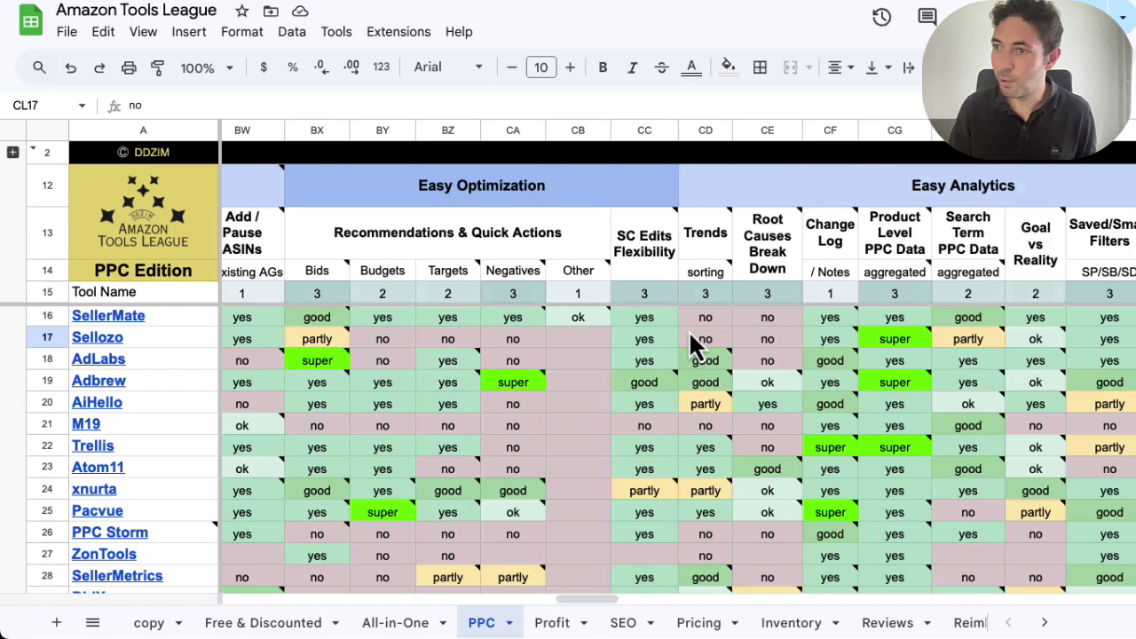
{"action": "scroll", "coordinate": [693, 331], "scroll_direction": "left", "scroll_amount": 20}
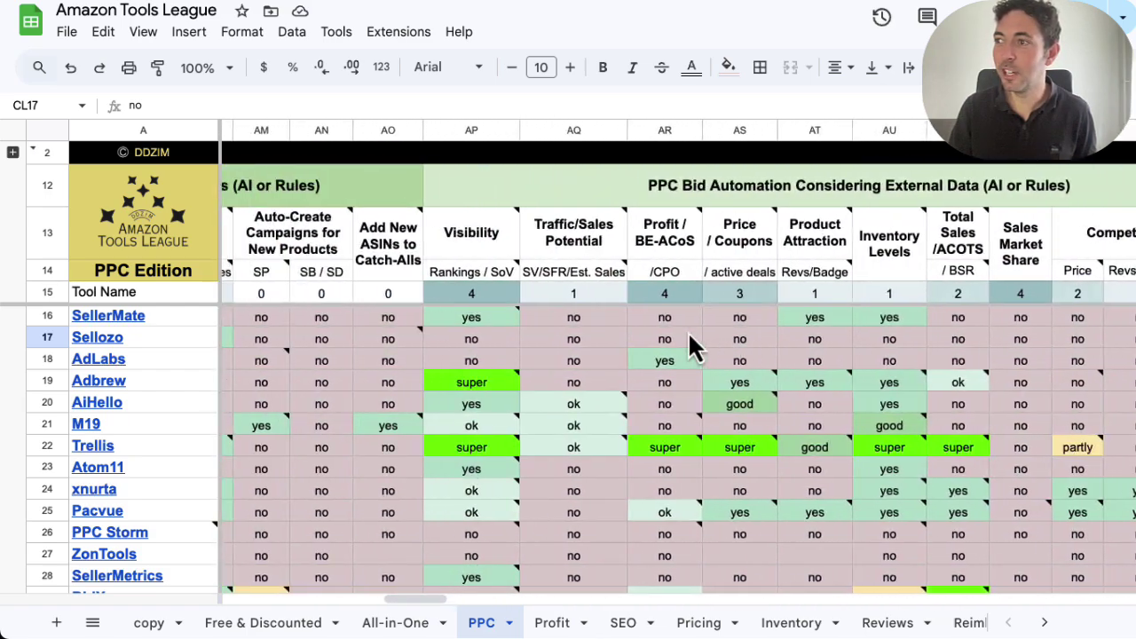
{"action": "scroll", "coordinate": [685, 338], "scroll_direction": "left", "scroll_amount": 3}
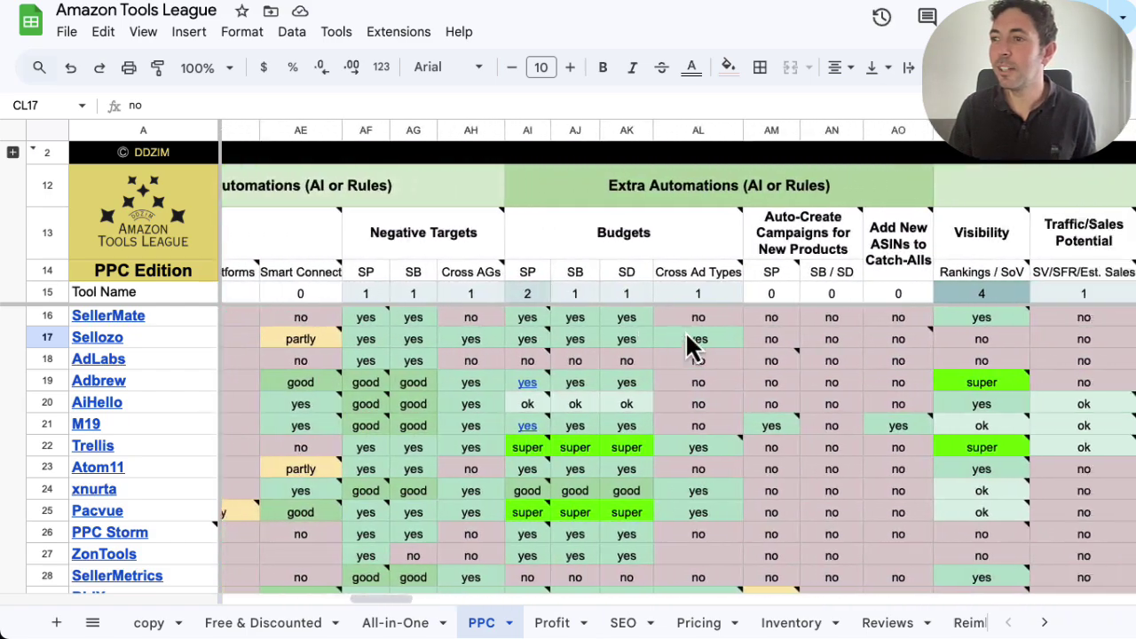
{"action": "scroll", "coordinate": [688, 338], "scroll_direction": "right", "scroll_amount": 10}
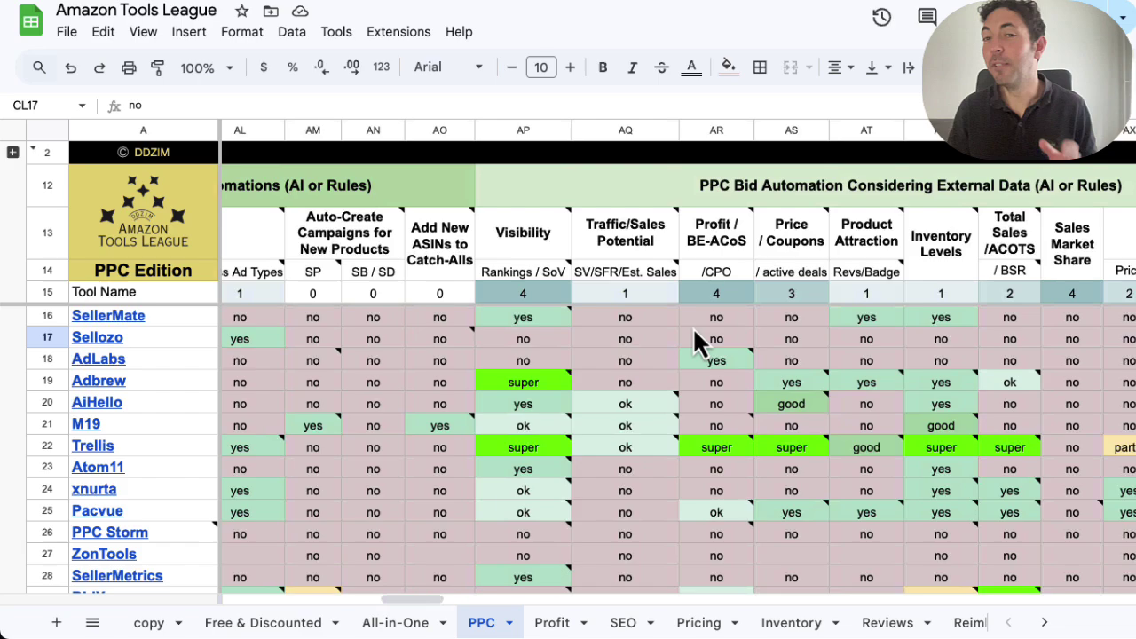
{"action": "scroll", "coordinate": [695, 340], "scroll_direction": "right", "scroll_amount": 2}
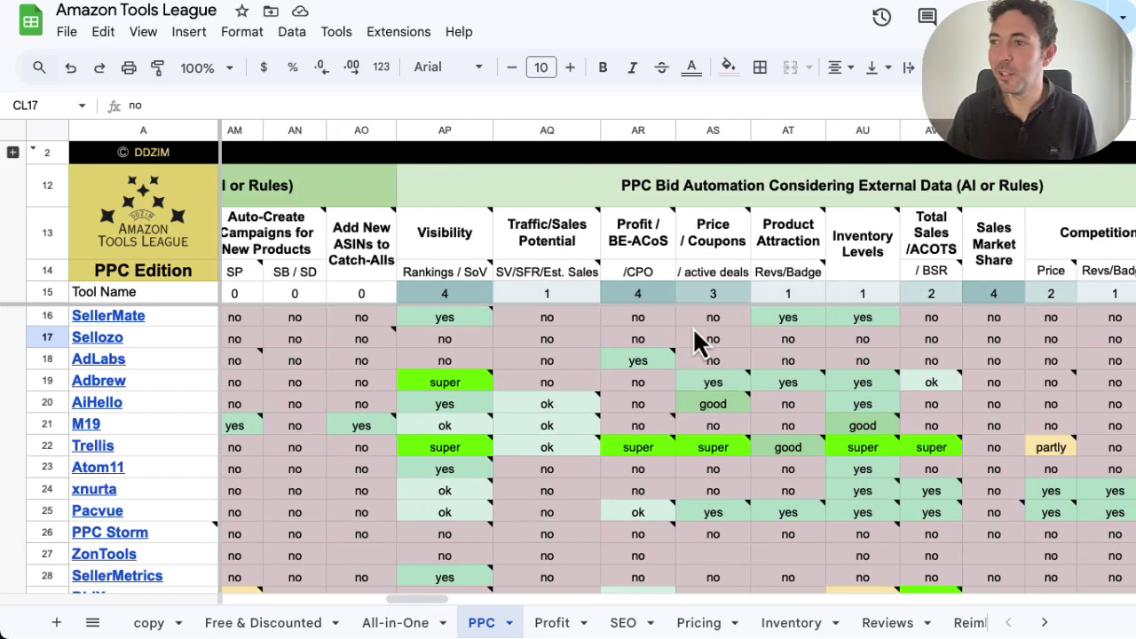
{"action": "scroll", "coordinate": [692, 337], "scroll_direction": "left", "scroll_amount": 20}
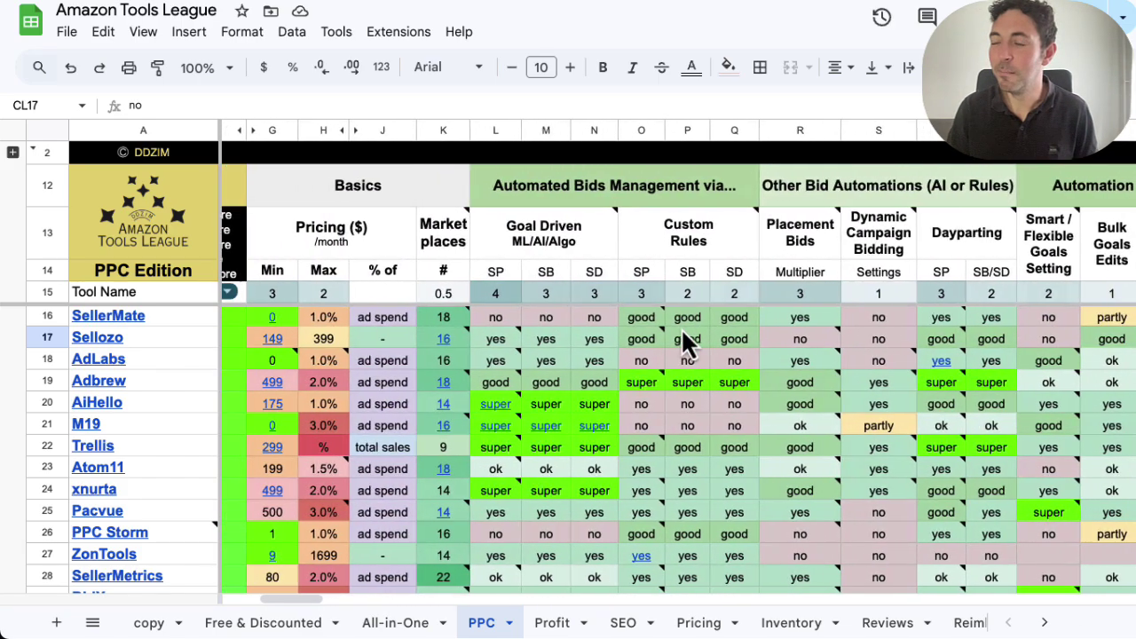
{"action": "scroll", "coordinate": [681, 328], "scroll_direction": "left", "scroll_amount": 1}
- Pan left to the Discount and Overall Score columns, showing SellerMate at 151 above Sellozo's 140
{"action": "scroll", "coordinate": [379, 319], "scroll_direction": "right", "scroll_amount": 1}
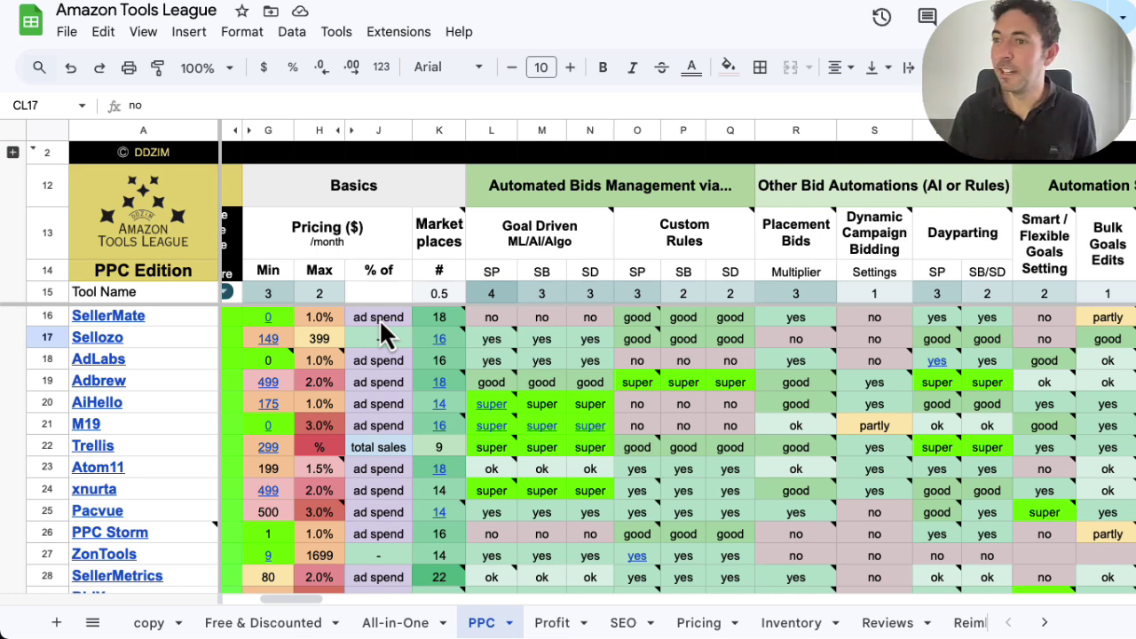
{"action": "scroll", "coordinate": [391, 319], "scroll_direction": "left", "scroll_amount": 3}
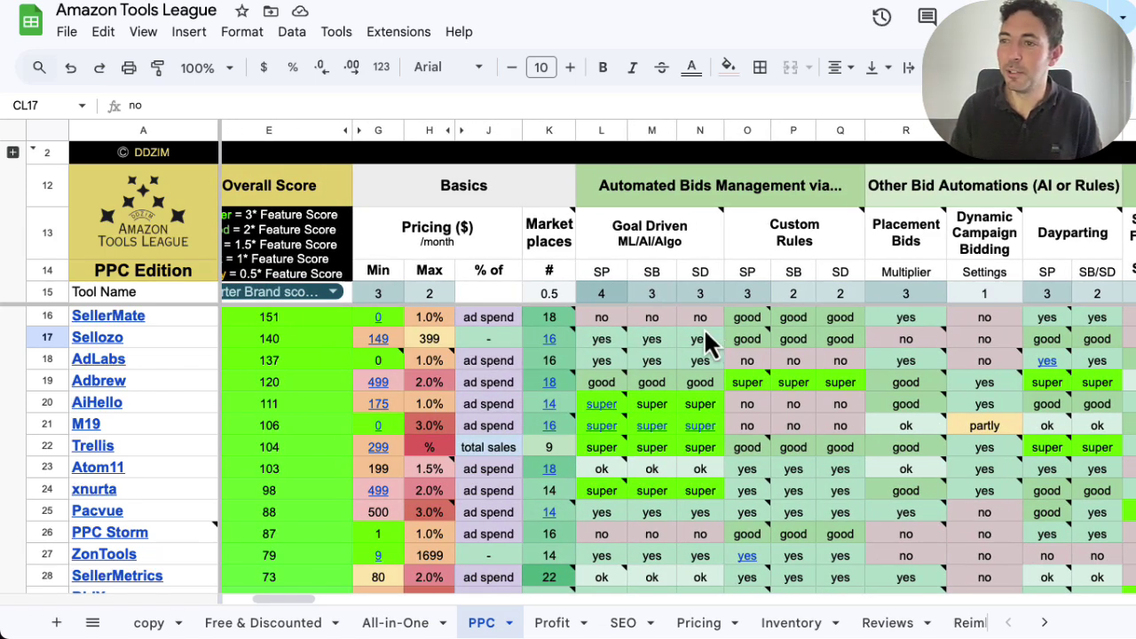
{"action": "scroll", "coordinate": [704, 328], "scroll_direction": "left", "scroll_amount": 3}
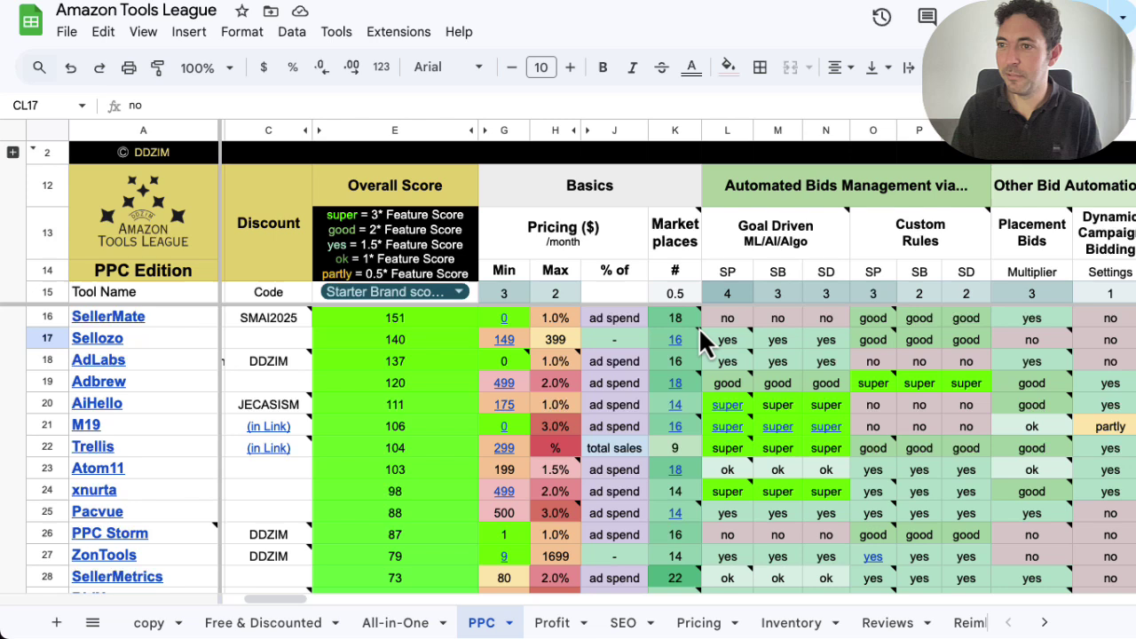
{"action": "scroll", "coordinate": [655, 330], "scroll_direction": "left", "scroll_amount": 2}
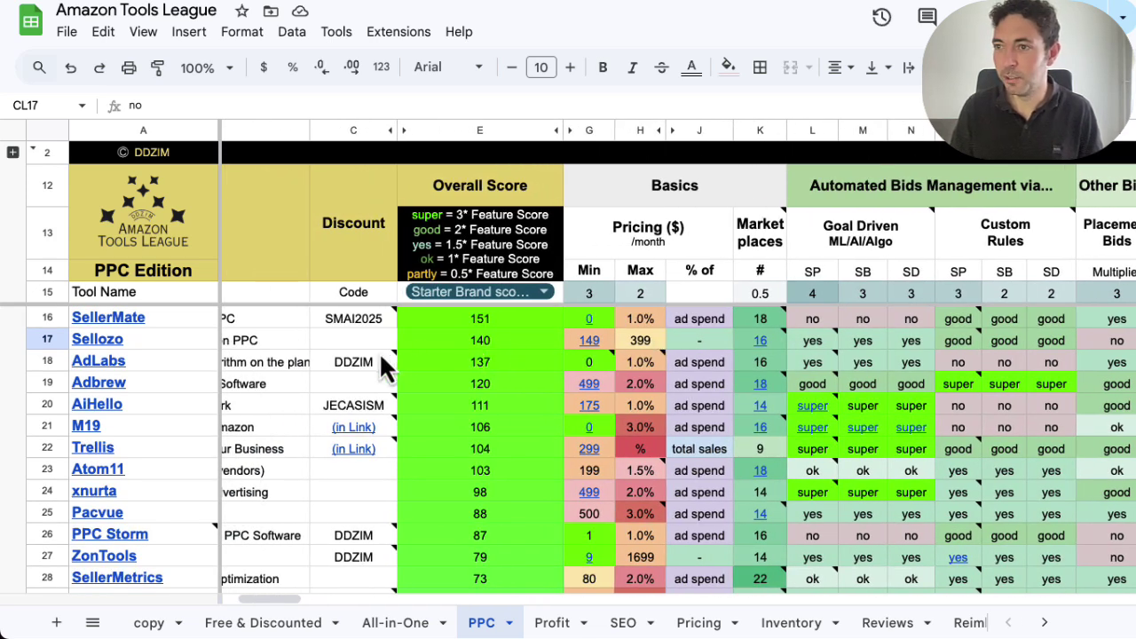
{"action": "scroll", "coordinate": [383, 364], "scroll_direction": "left", "scroll_amount": 1}
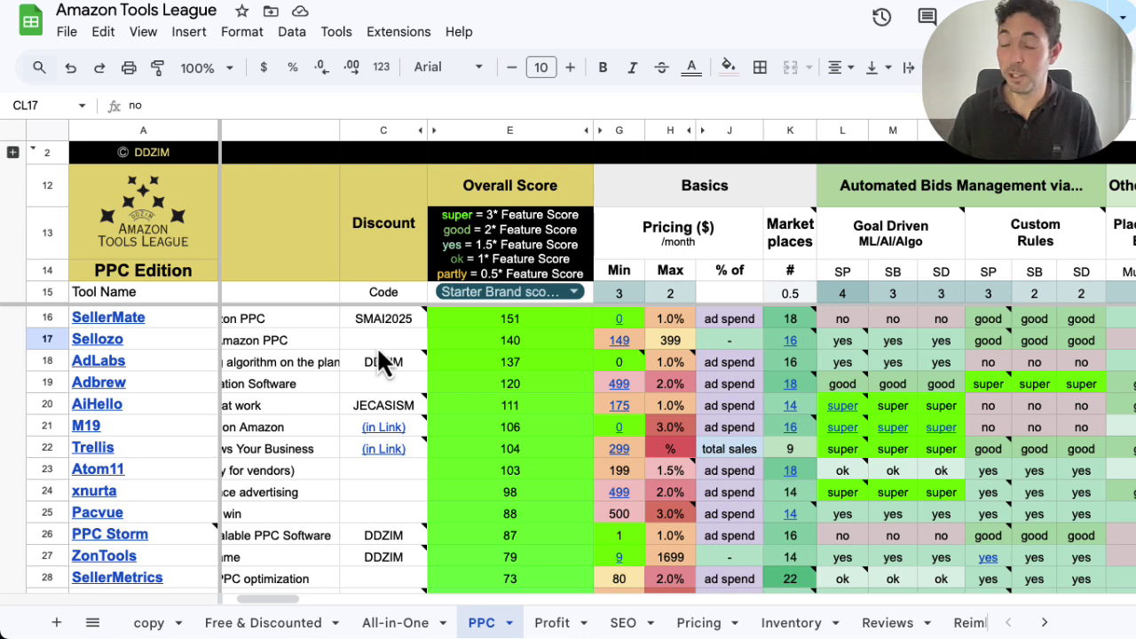
{"action": "scroll", "coordinate": [378, 346], "scroll_direction": "left", "scroll_amount": 1}
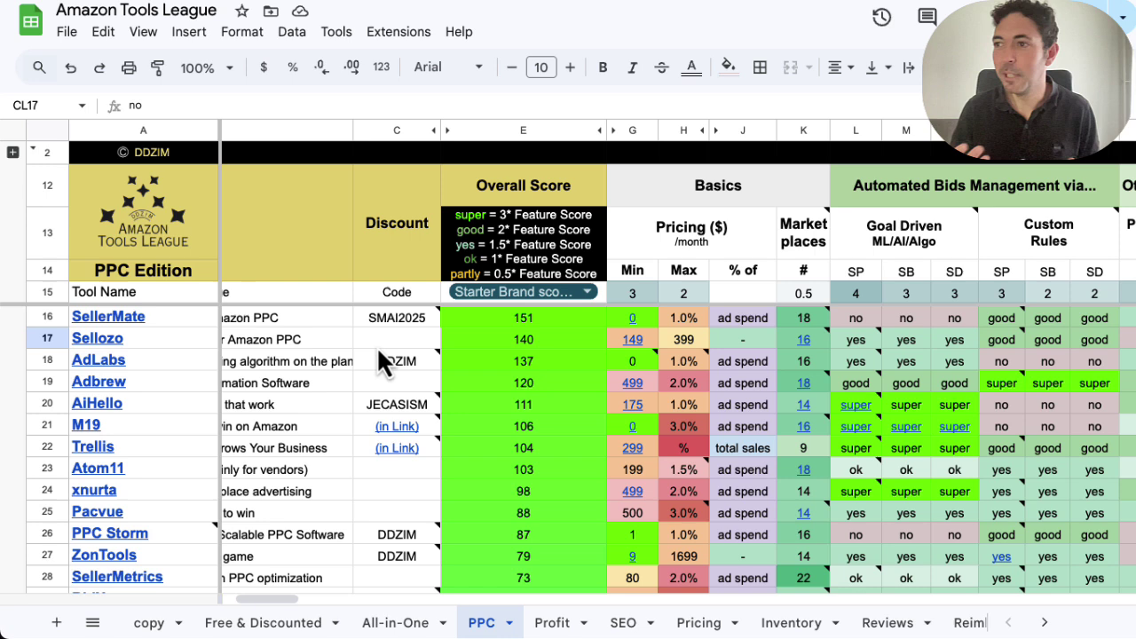
{"action": "left_click", "coordinate": [527, 298]}
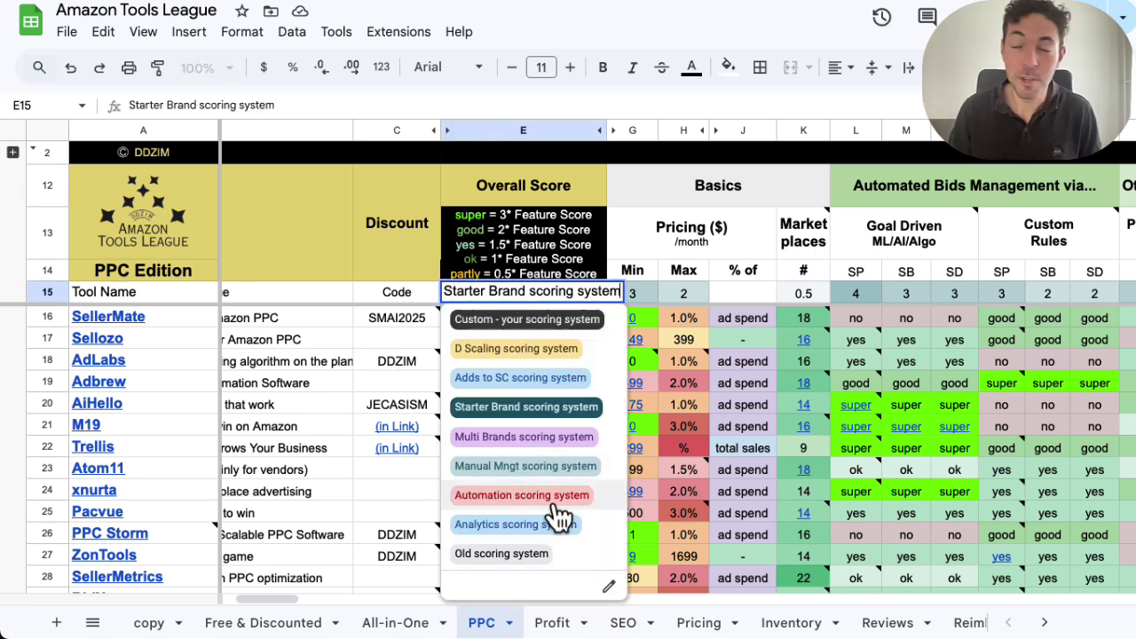
{"action": "scroll", "coordinate": [786, 356], "scroll_direction": "right", "scroll_amount": 2}
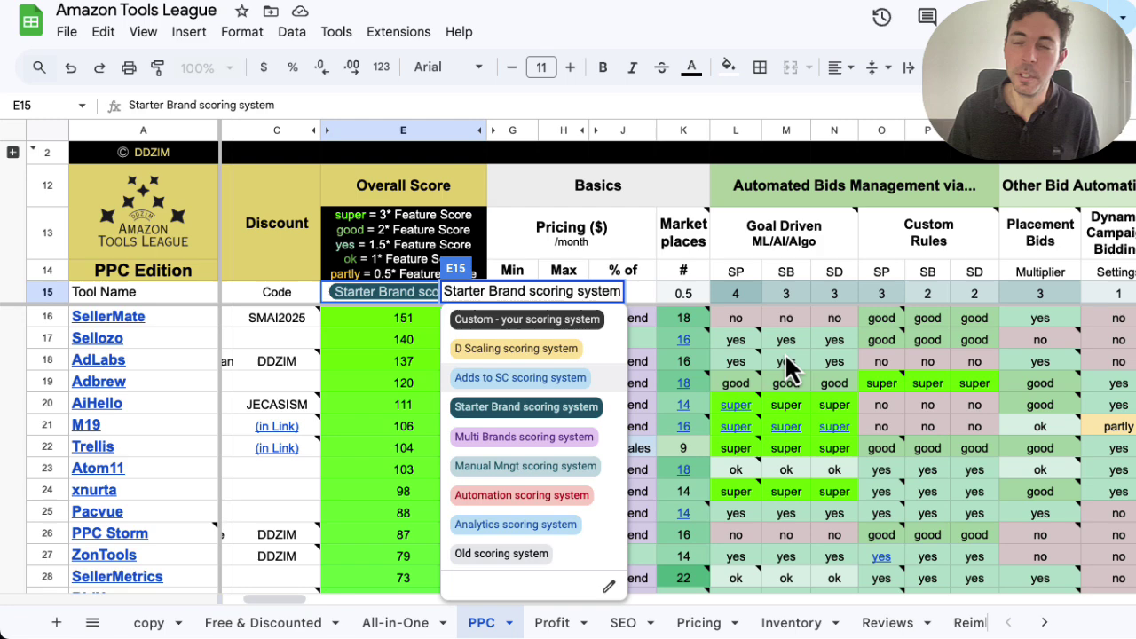
{"action": "left_click", "coordinate": [797, 324]}
{"action": "scroll", "coordinate": [797, 324], "scroll_direction": "right", "scroll_amount": 8}
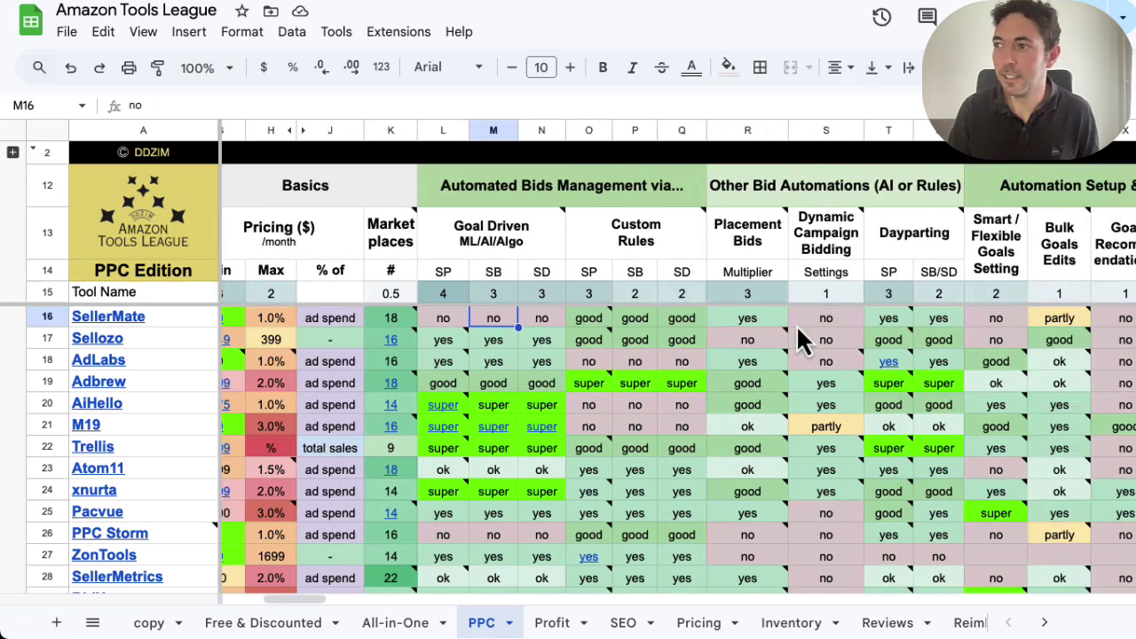
{"action": "scroll", "coordinate": [798, 328], "scroll_direction": "right", "scroll_amount": 1}
{"action": "mouse_move", "coordinate": [807, 360]}
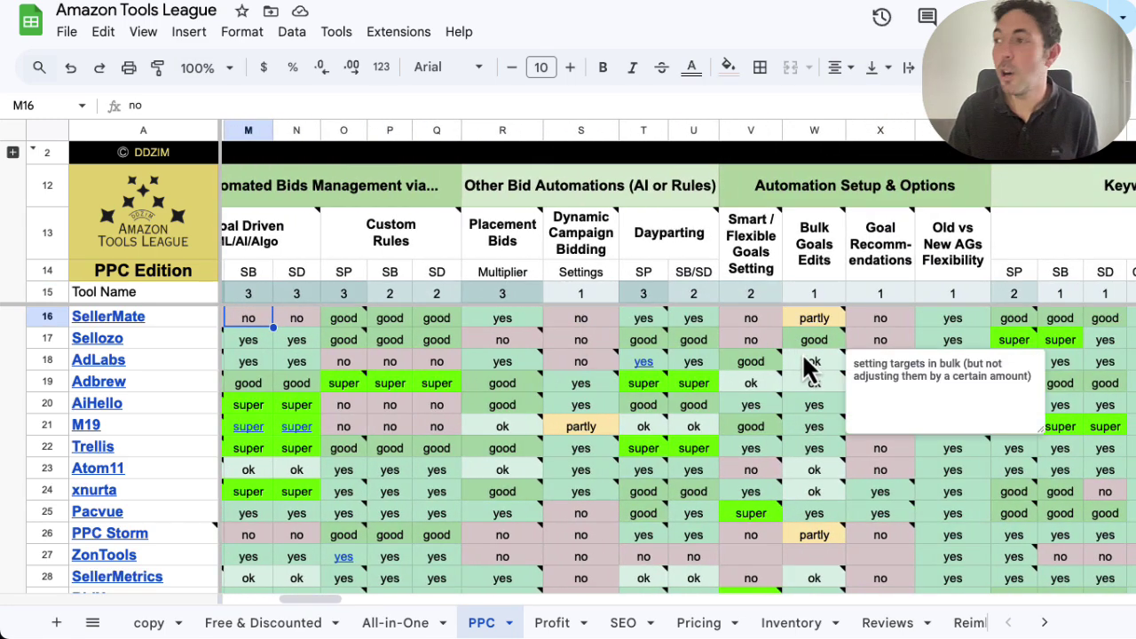
{"action": "scroll", "coordinate": [755, 342], "scroll_direction": "left", "scroll_amount": 5}
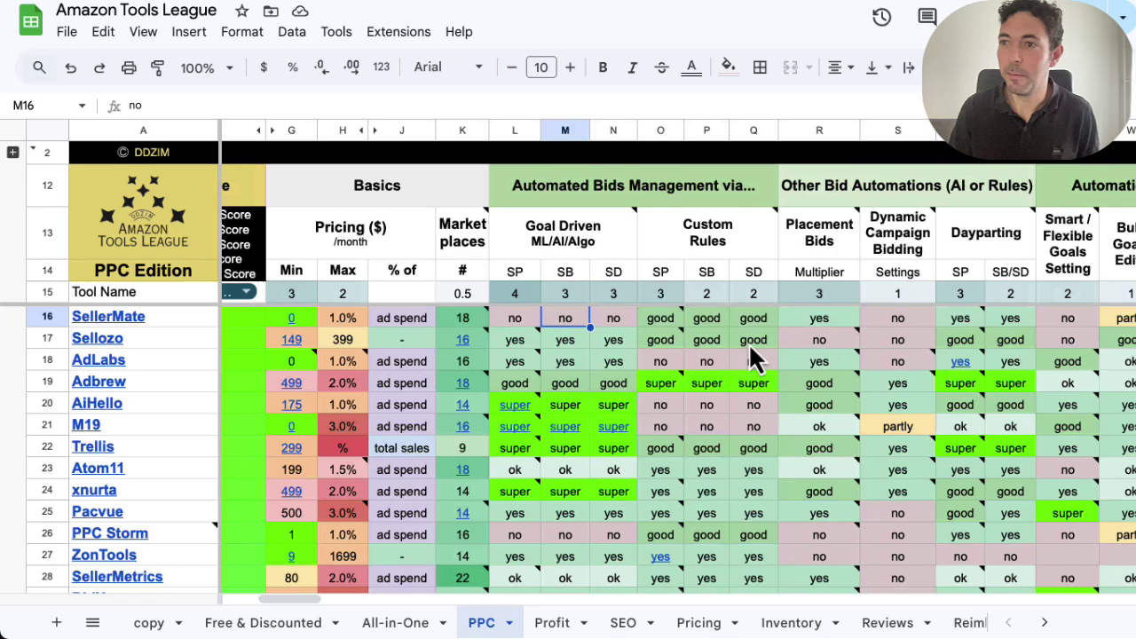
{"action": "scroll", "coordinate": [675, 350], "scroll_direction": "left", "scroll_amount": 4}
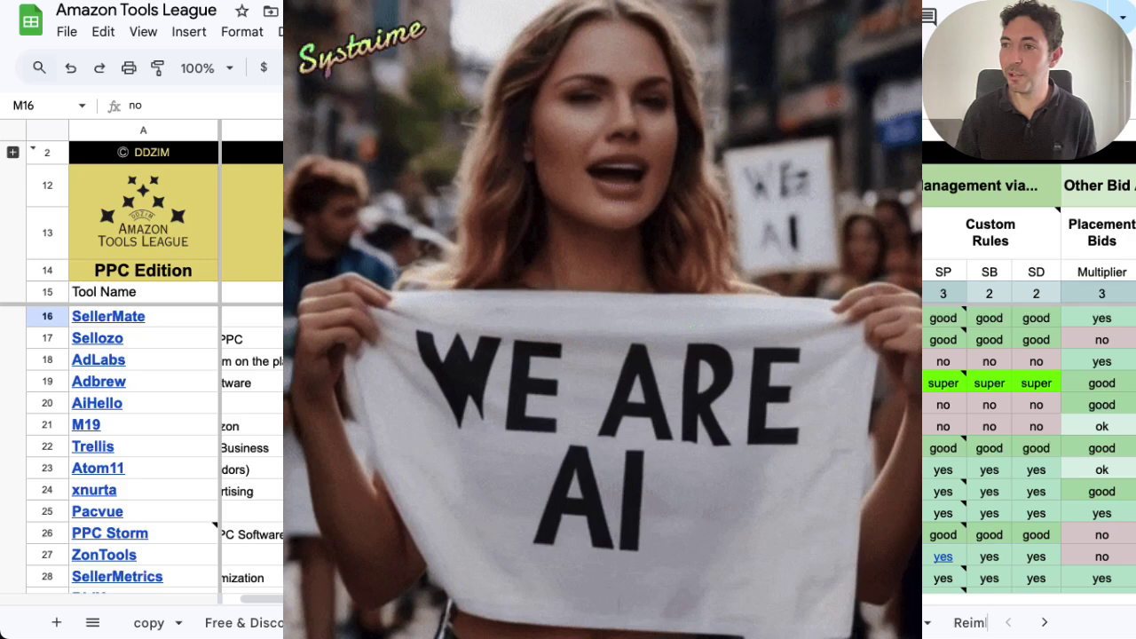
{"action": "mouse_move", "coordinate": [98, 361]}
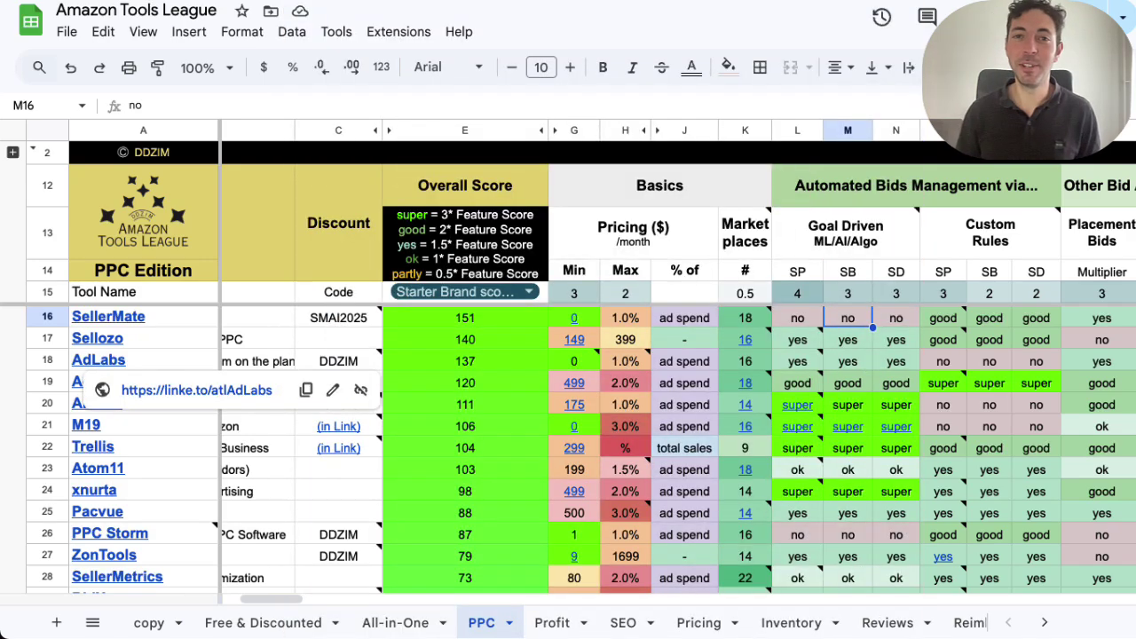